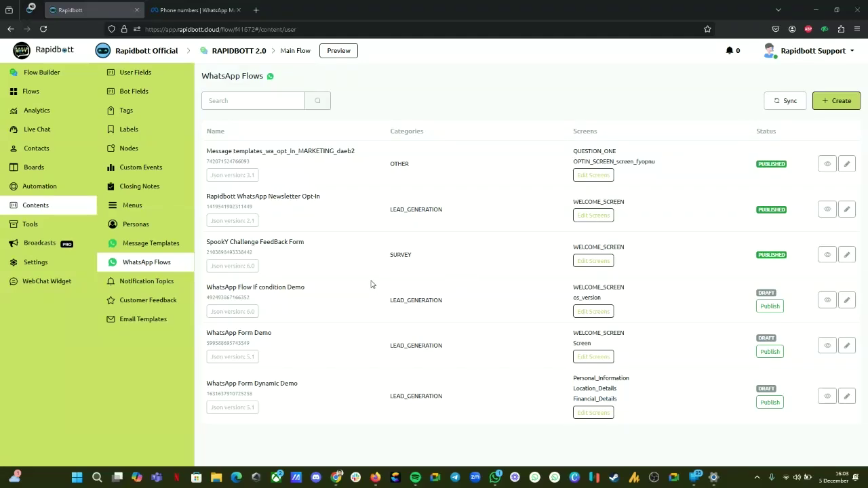
Open the preview of the WhatsApp Flow If condition Demo from the WhatsApp Flows list.
click(253, 288)
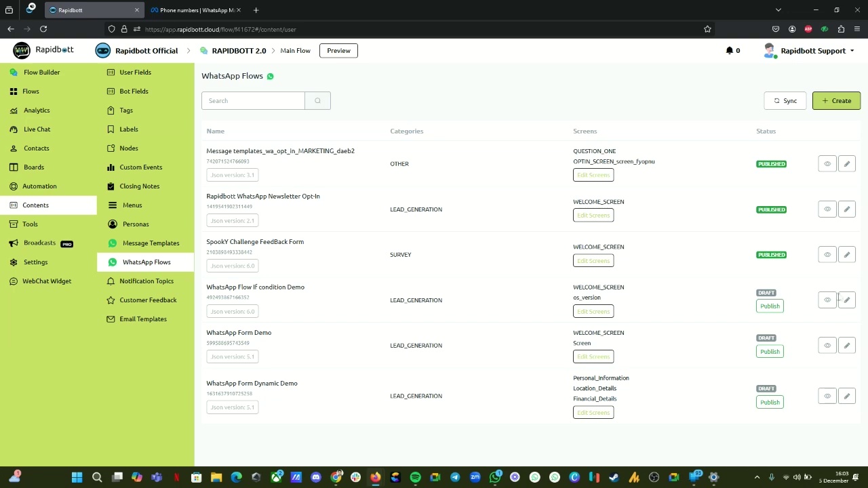
click(827, 299)
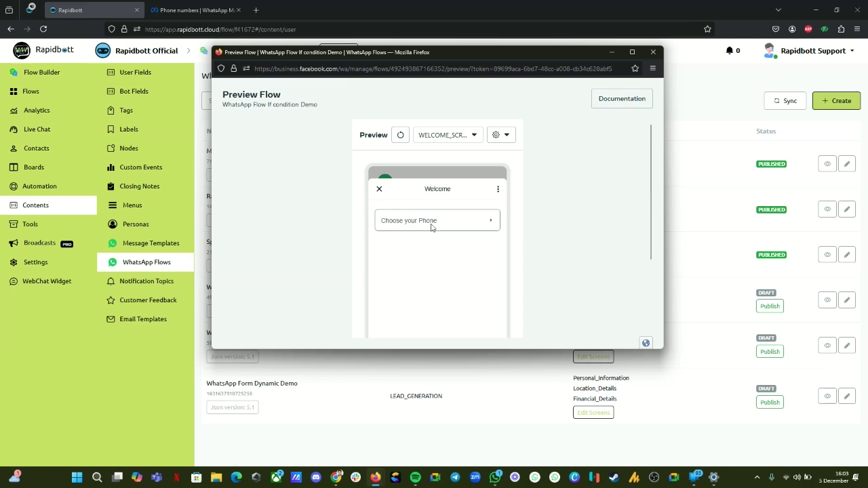
Test the Apple branch by choosing Apple and Iphone 16, then clear the model.
click(431, 224)
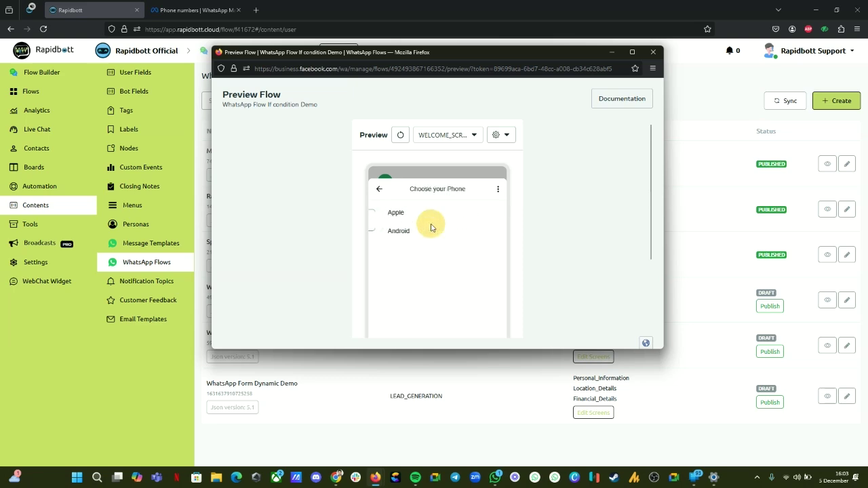
click(384, 213)
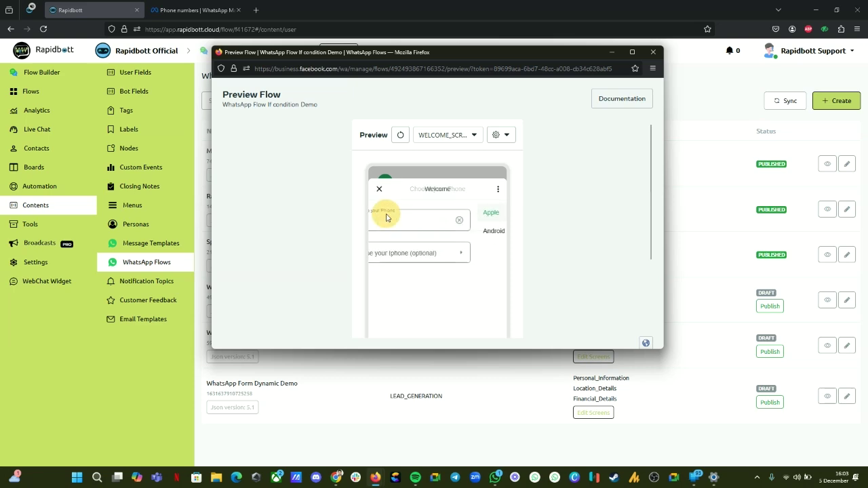
click(421, 255)
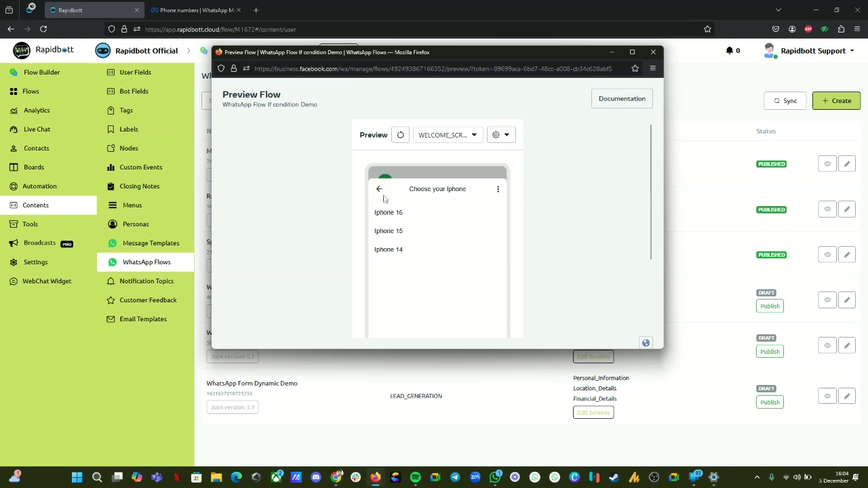
scroll(420, 189, down, 3)
scroll(416, 202, up, 2)
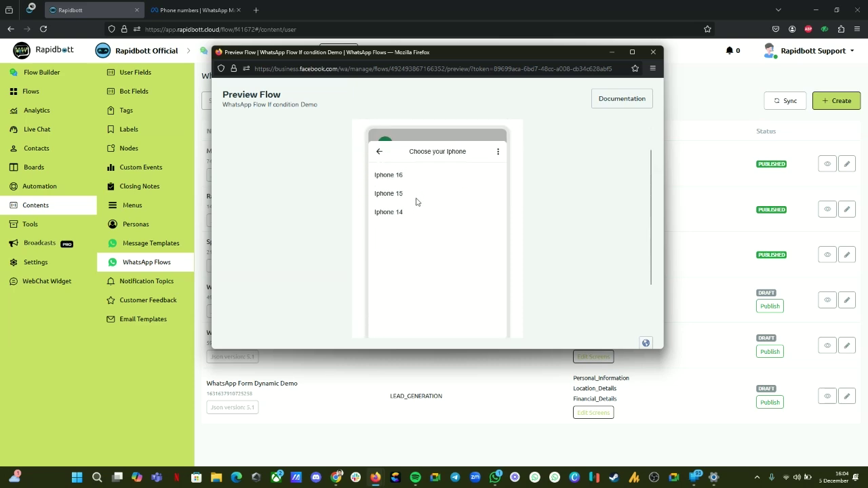
click(387, 175)
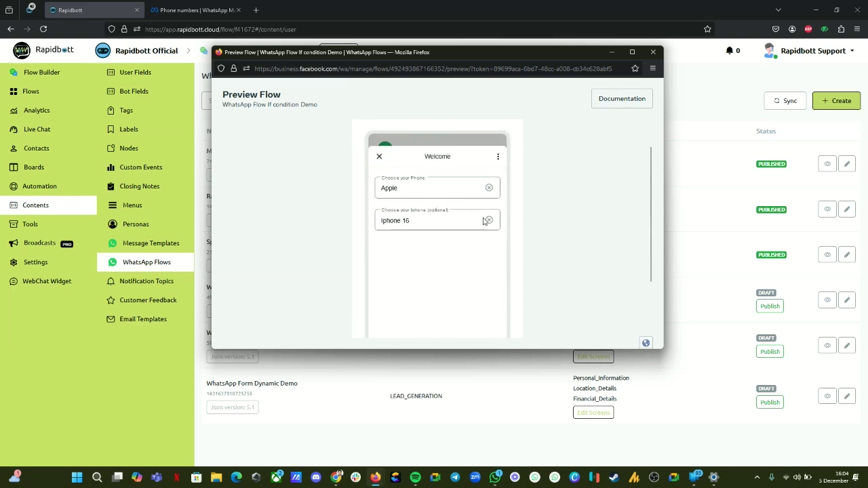
click(488, 220)
Switch the phone type to Android, view its model list, then close the preview.
click(464, 189)
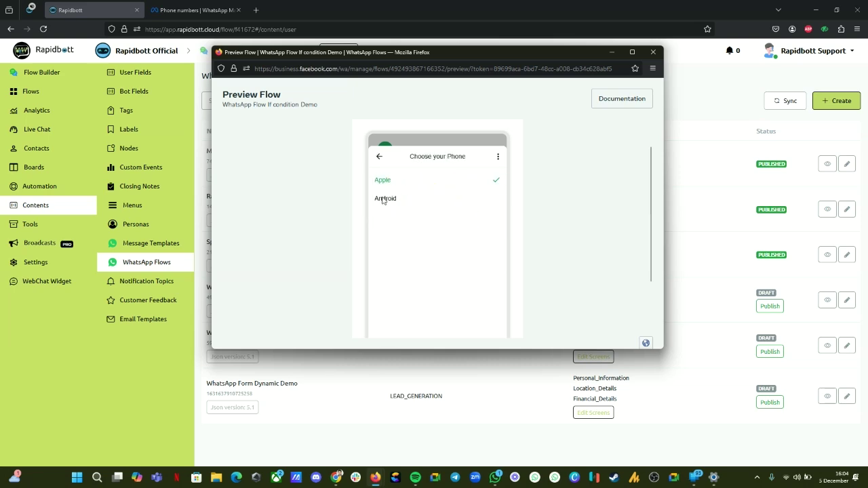
click(390, 201)
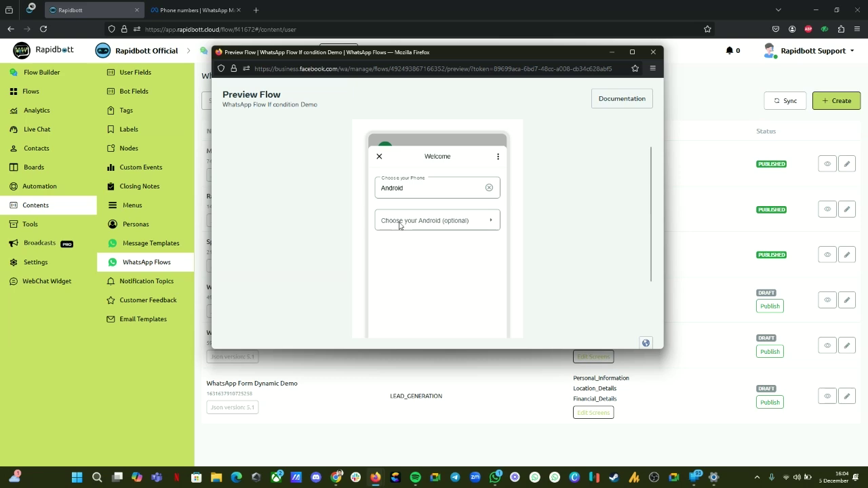
click(413, 224)
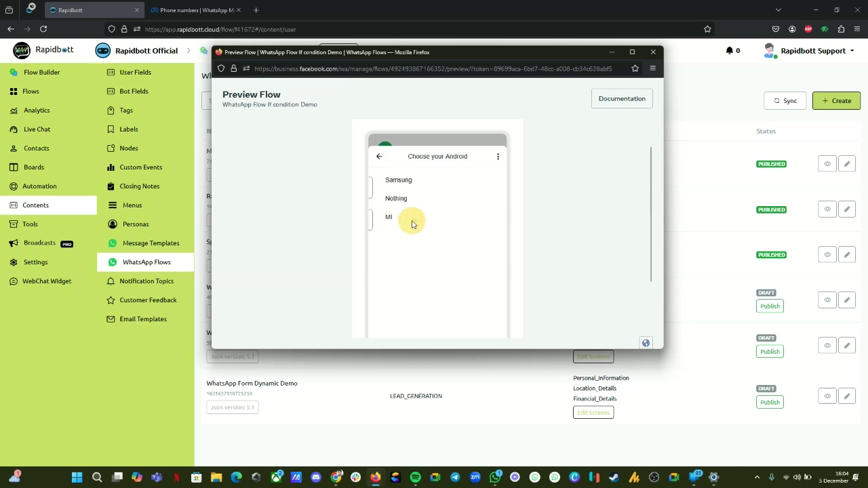
click(380, 156)
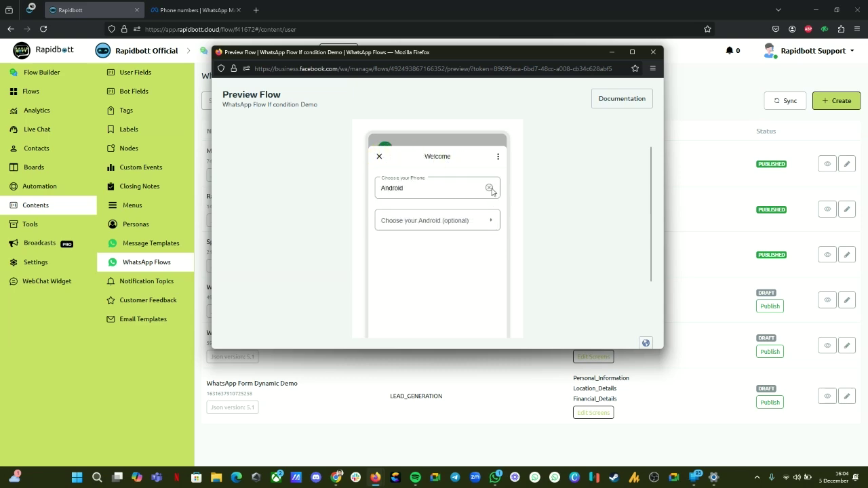
click(490, 189)
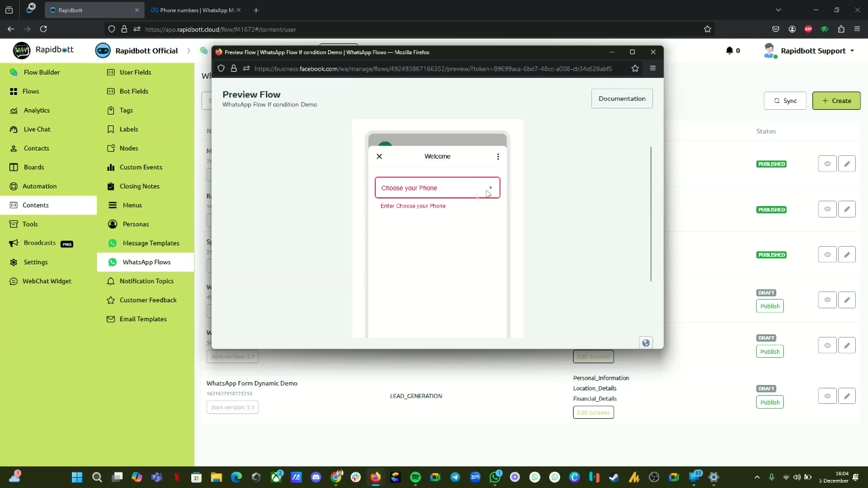
click(413, 191)
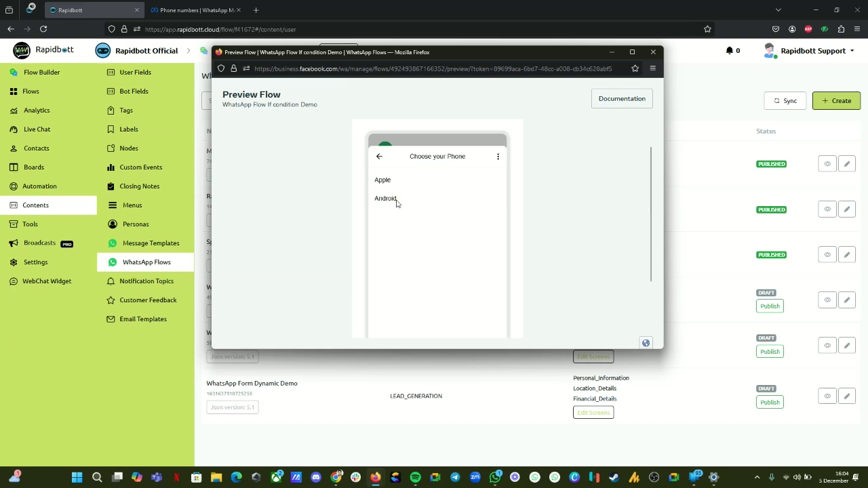
click(387, 198)
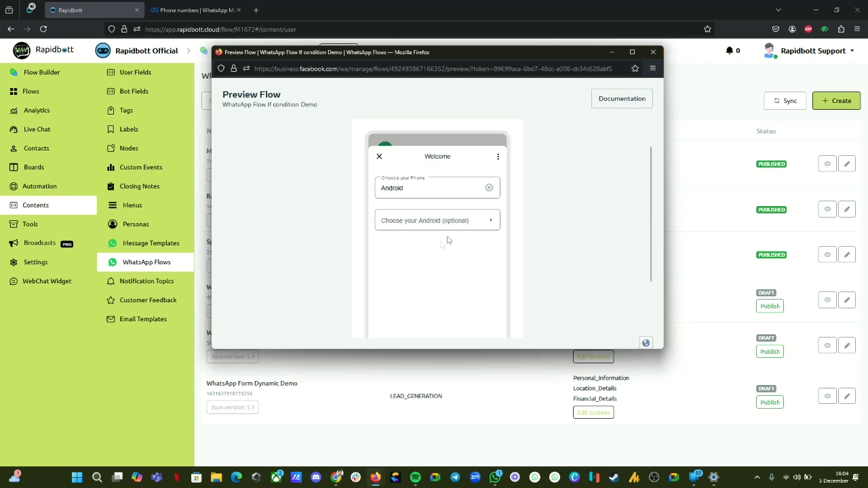
click(653, 51)
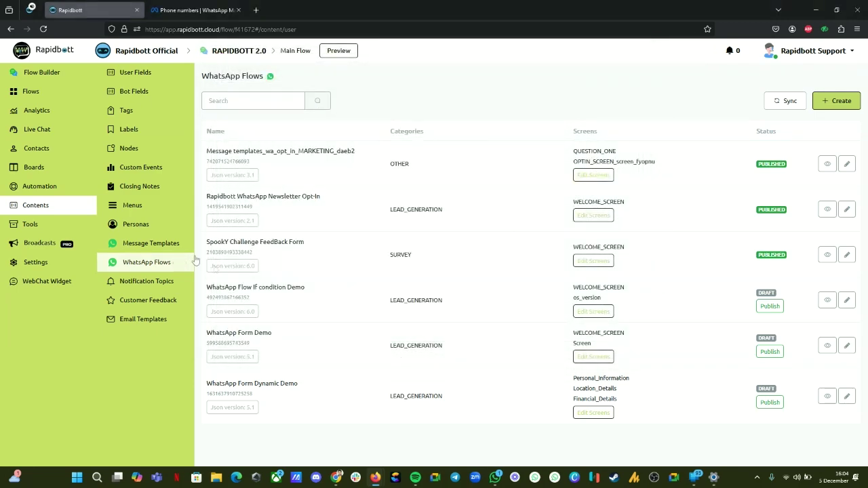
Edit WELCOME_SCREEN, preview it, and open the Choose your Phone (Phone_Type) dropdown settings.
click(594, 312)
click(74, 106)
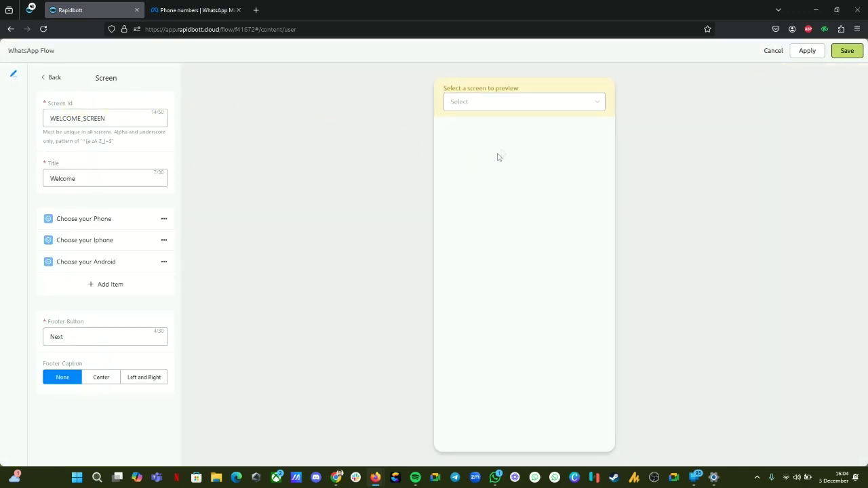
click(510, 108)
click(510, 129)
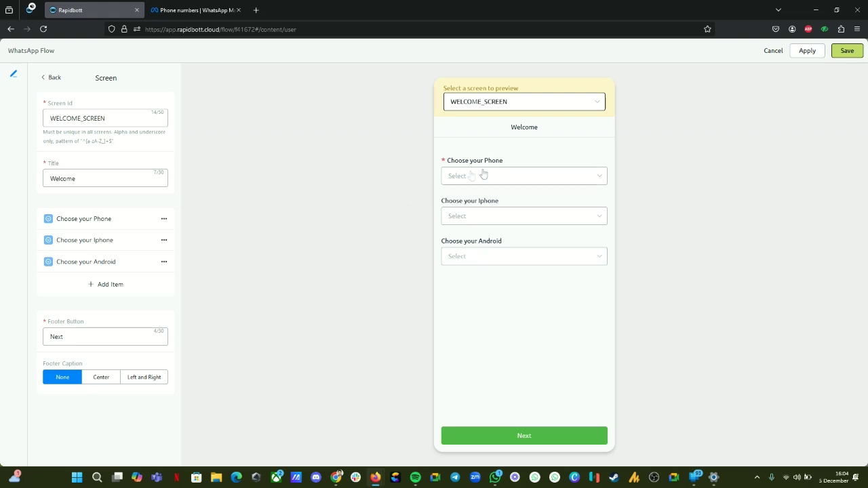
drag(445, 162, 512, 162)
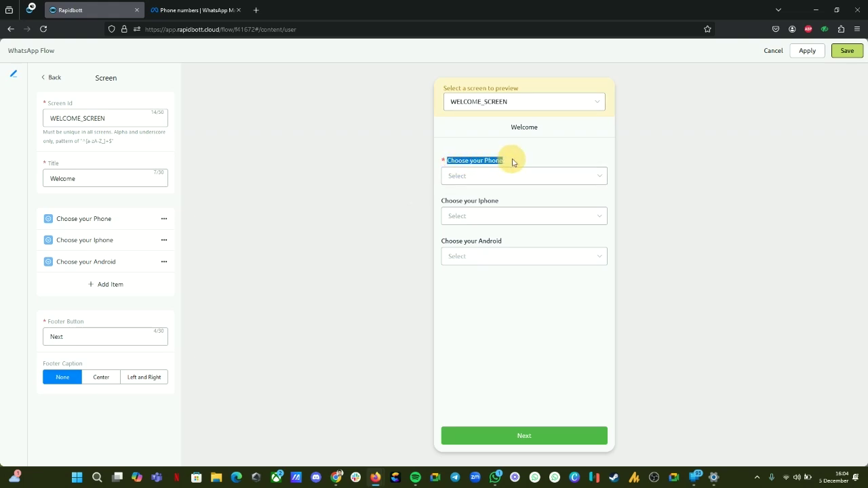
click(141, 221)
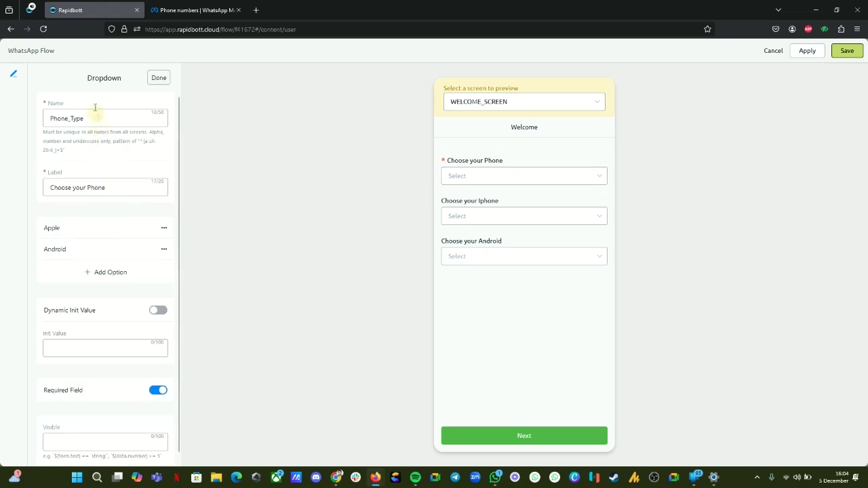
double_click(58, 119)
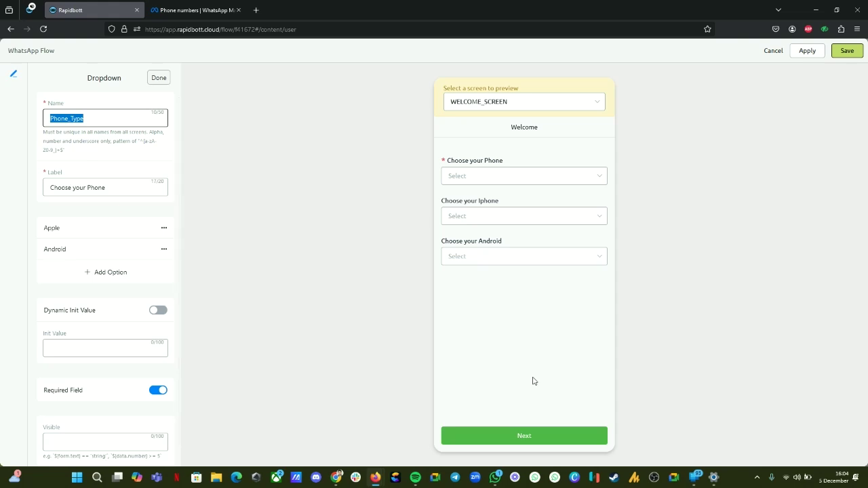
click(72, 119)
double_click(71, 118)
click(92, 236)
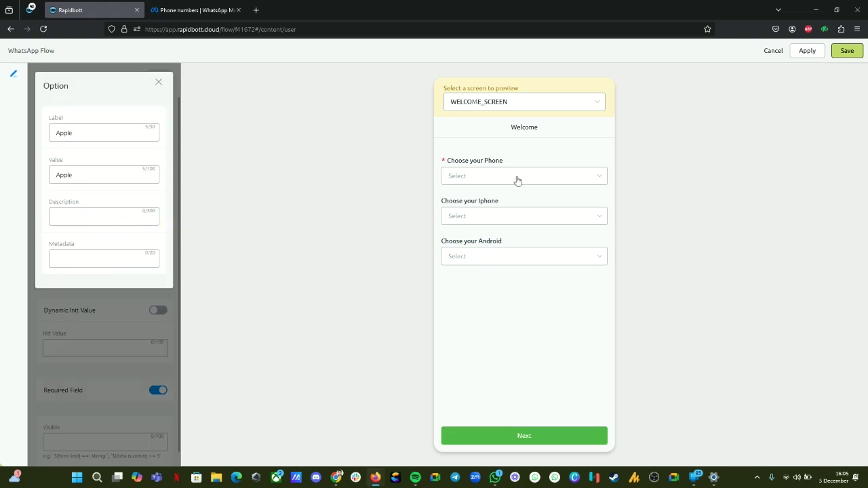
click(484, 176)
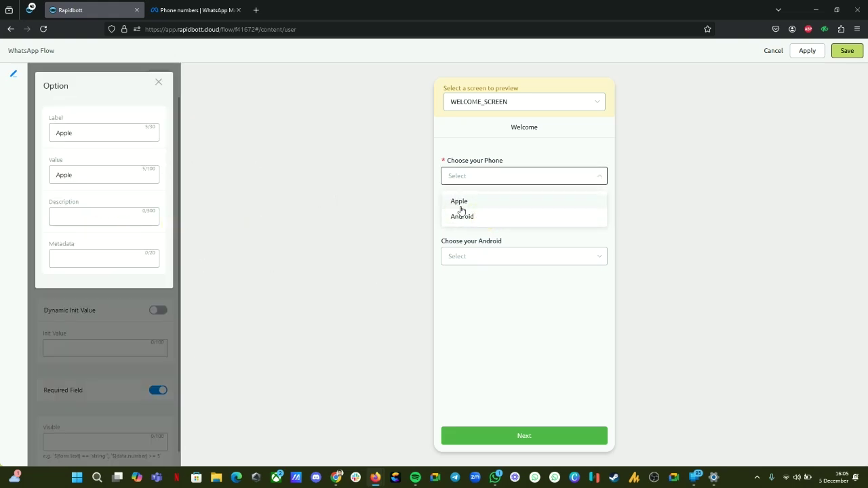
double_click(64, 175)
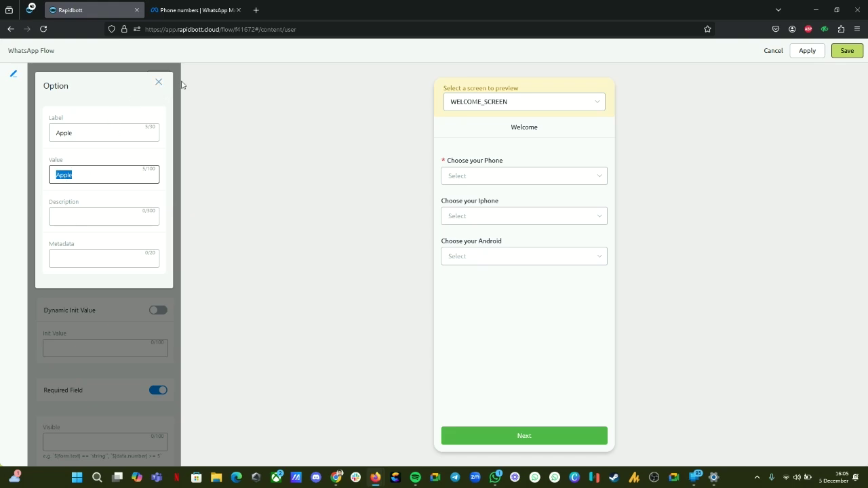
click(159, 82)
click(73, 249)
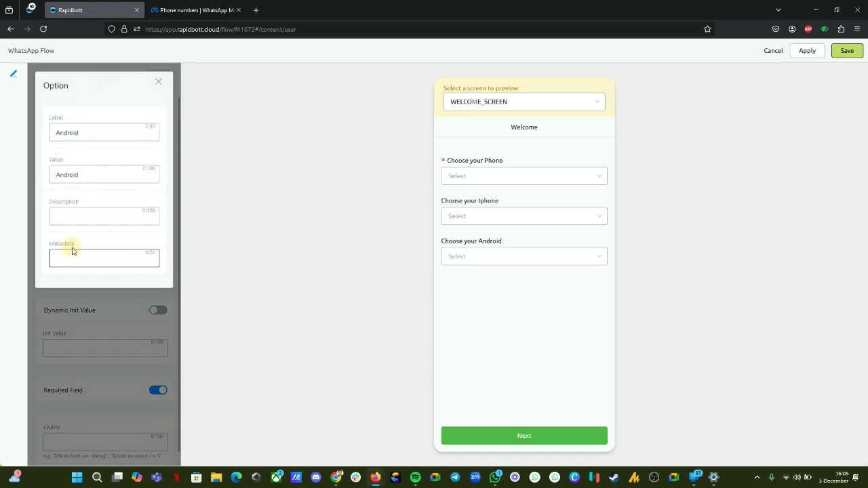
click(64, 175)
double_click(66, 175)
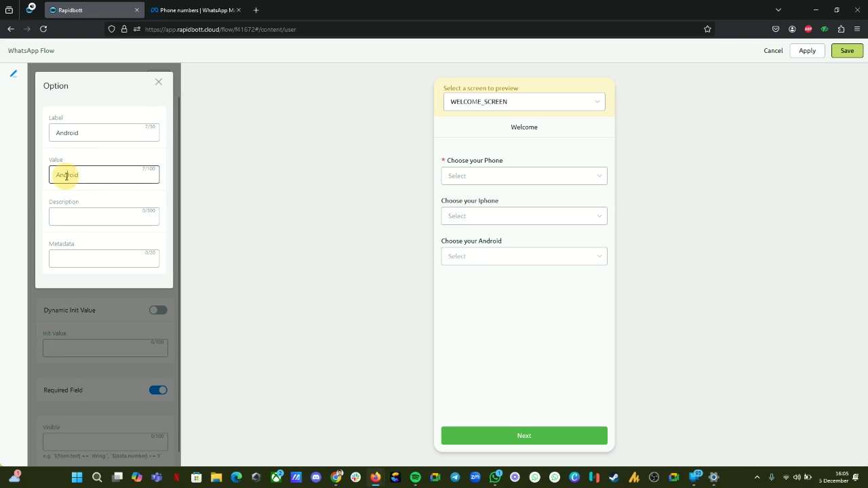
click(158, 82)
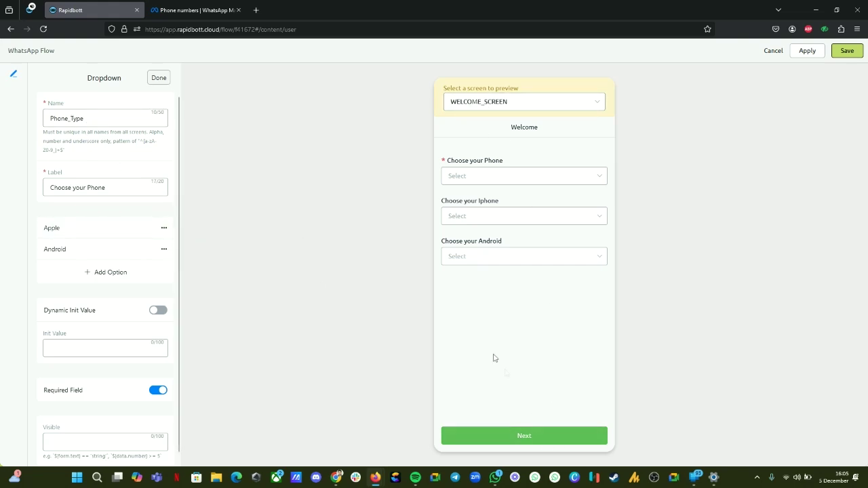
Inspect the Choose your Iphone dropdown's Visible condition referencing form Phone_Type.
click(158, 79)
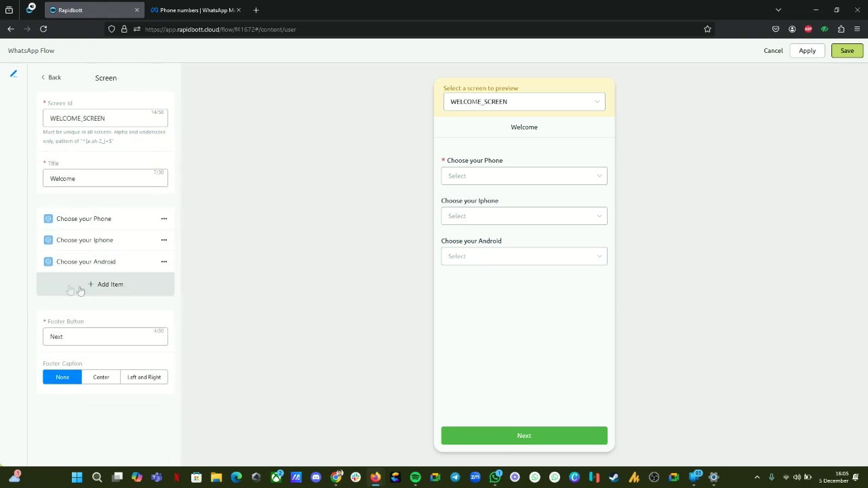
click(100, 246)
scroll(95, 204, down, 1)
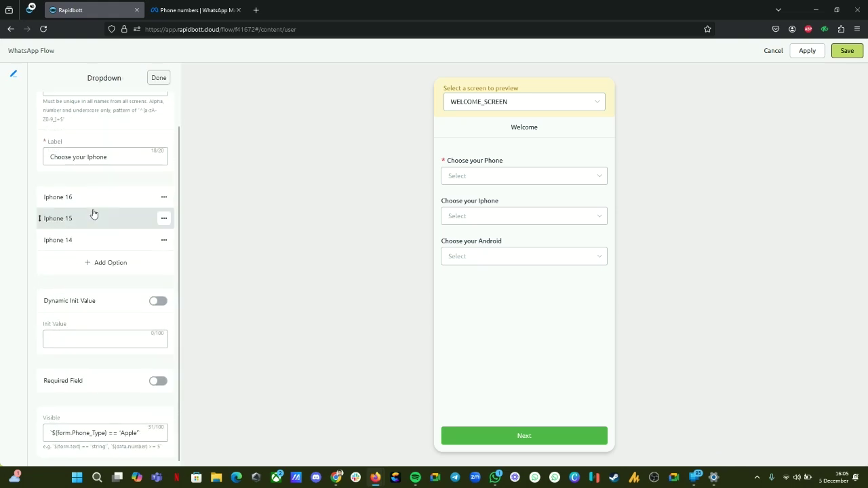
drag(39, 415, 75, 422)
triple_click(74, 439)
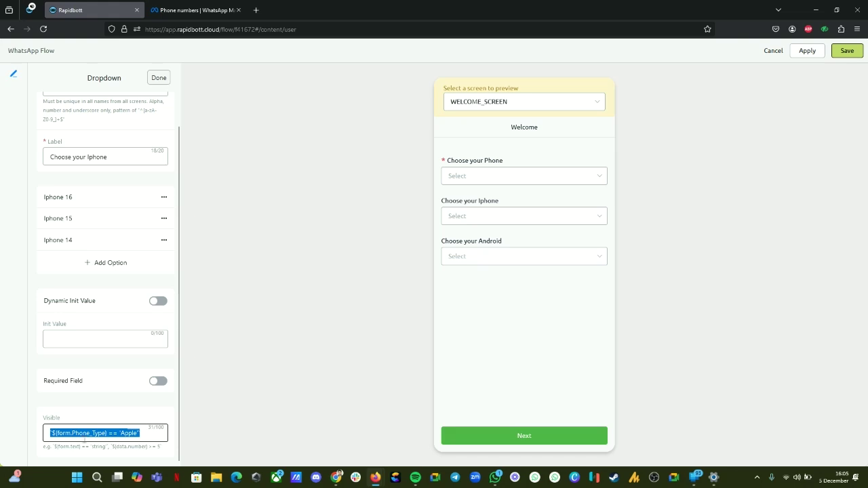
click(147, 434)
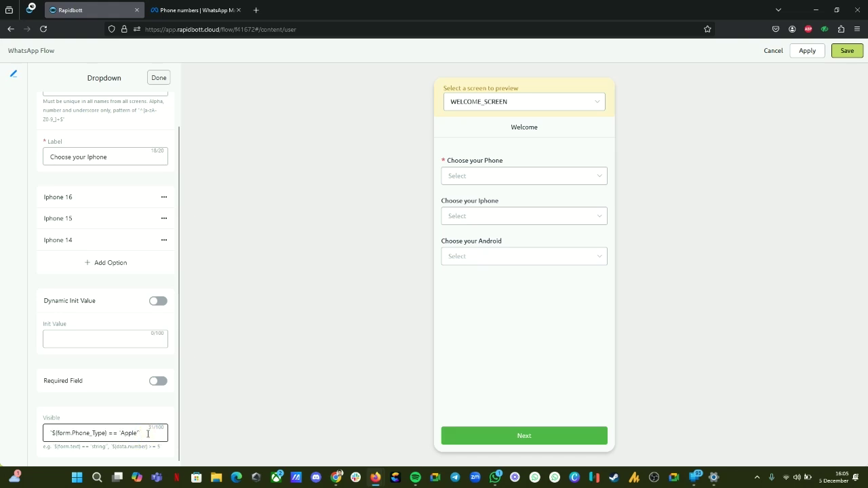
double_click(63, 433)
click(72, 433)
double_click(87, 433)
click(475, 161)
Choose Apple in the preview to reveal Choose your Iphone and its model choices.
click(475, 161)
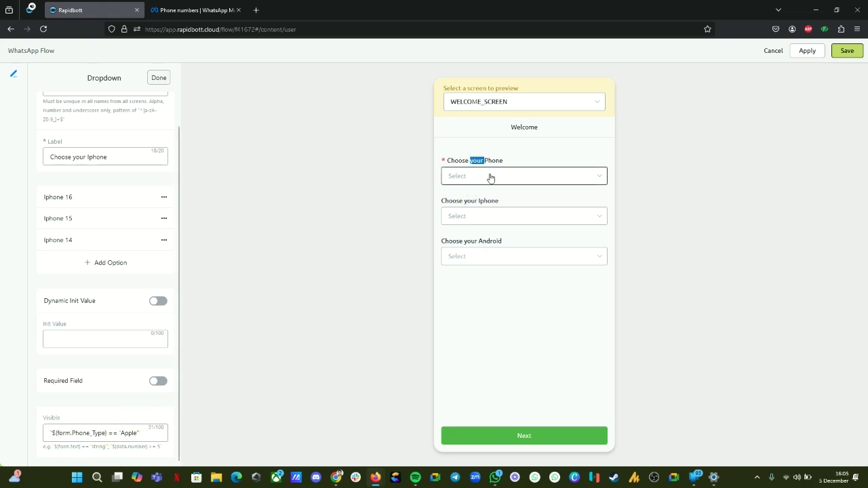
click(490, 177)
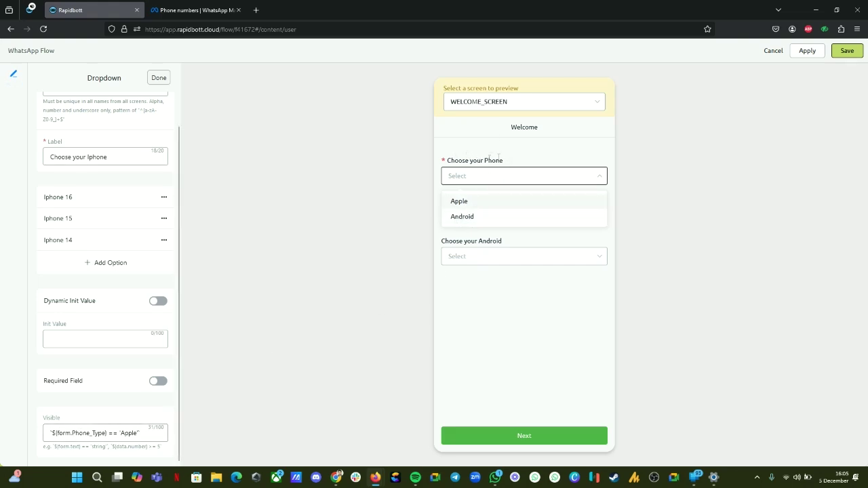
click(460, 202)
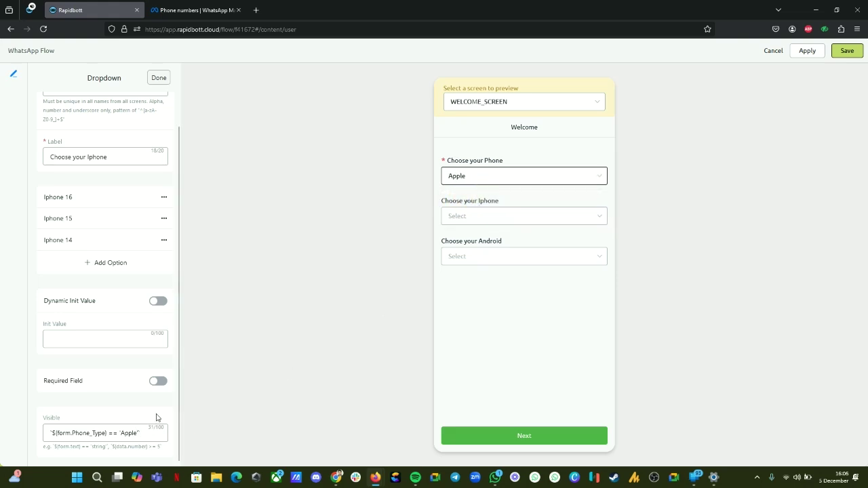
double_click(129, 433)
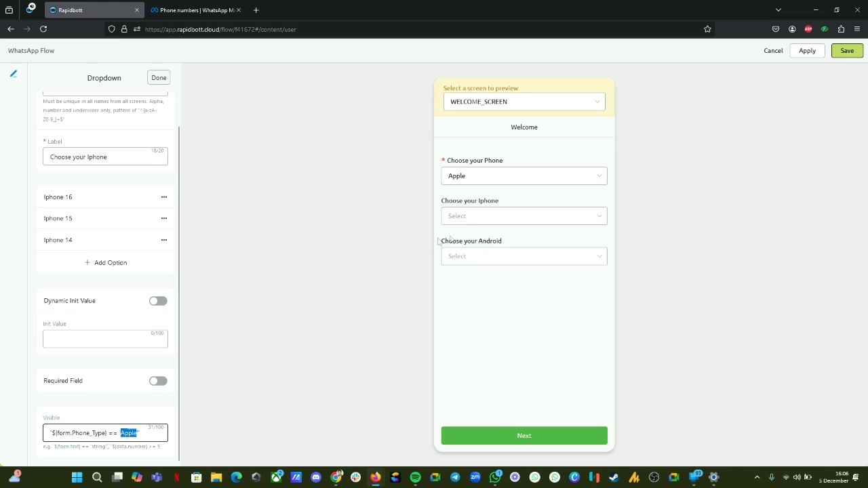
click(459, 174)
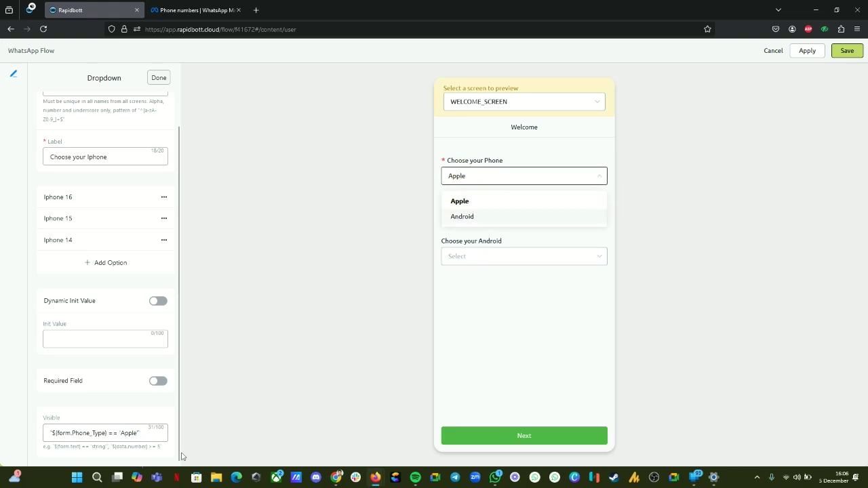
triple_click(71, 432)
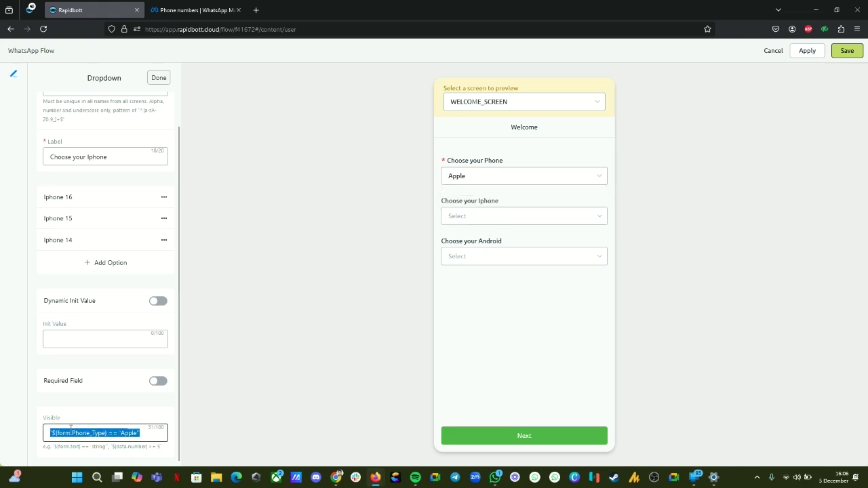
scroll(80, 246, up, 1)
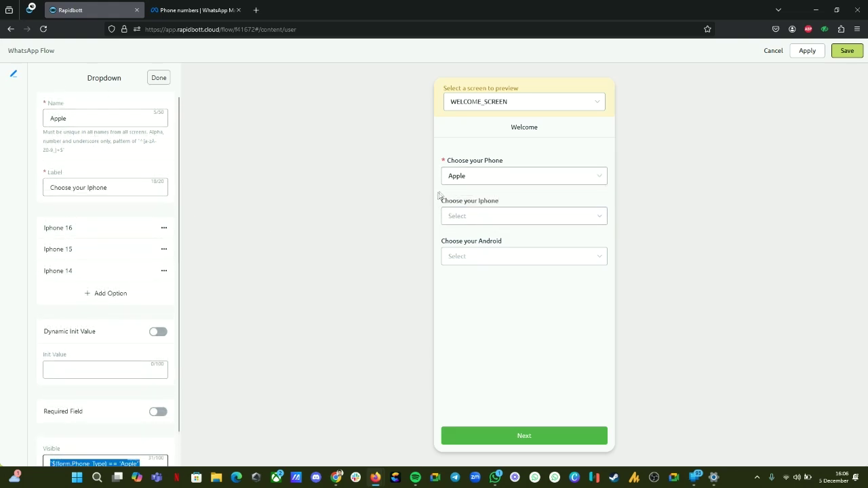
drag(441, 200, 500, 200)
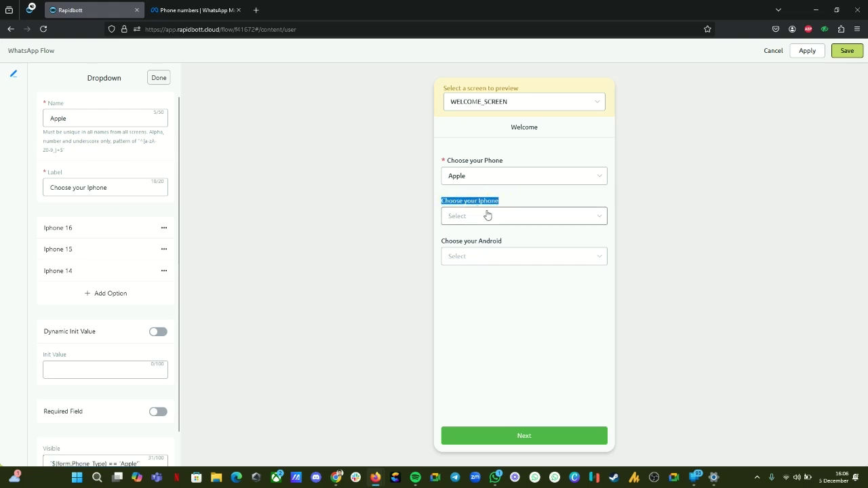
click(486, 216)
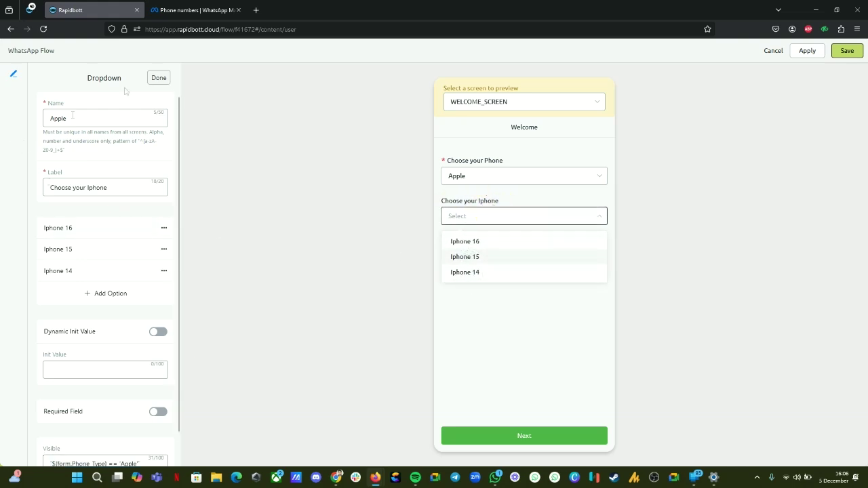
scroll(121, 330, down, 1)
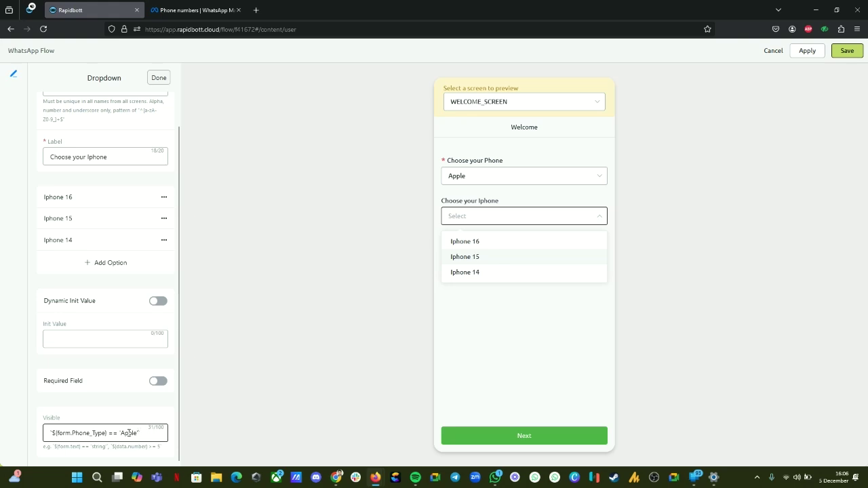
double_click(128, 432)
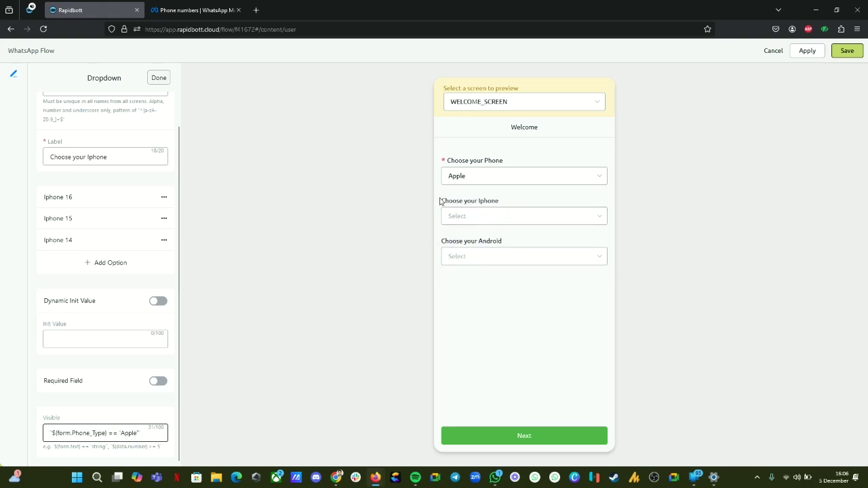
drag(441, 199, 580, 224)
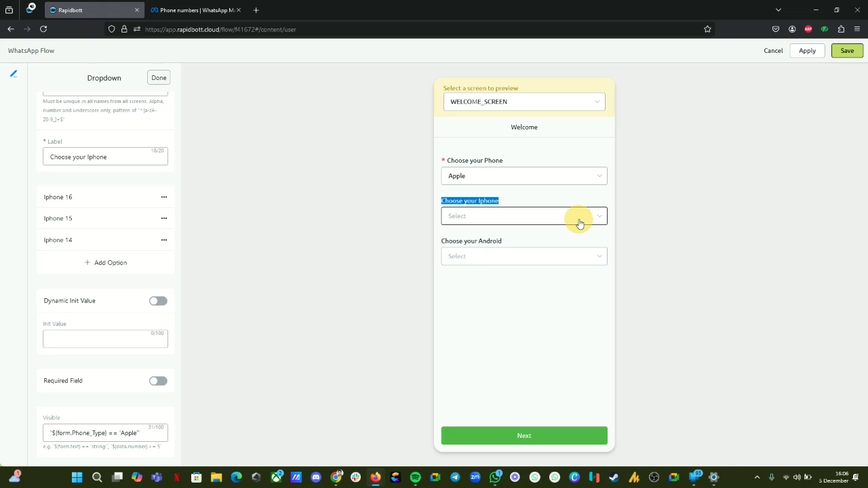
Switch the preview's phone type to Android.
click(492, 179)
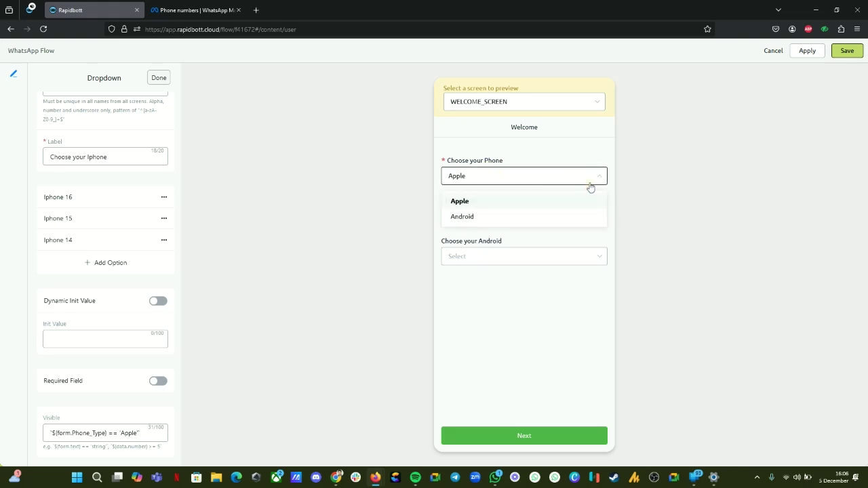
click(519, 219)
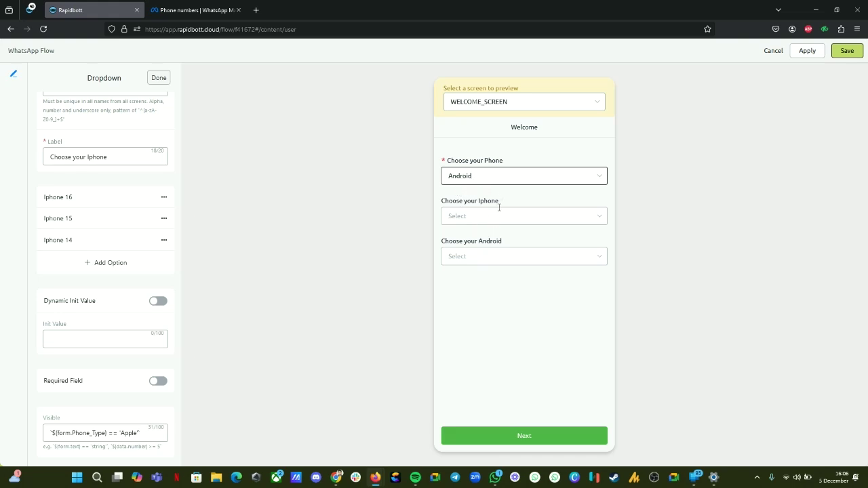
drag(432, 206, 520, 238)
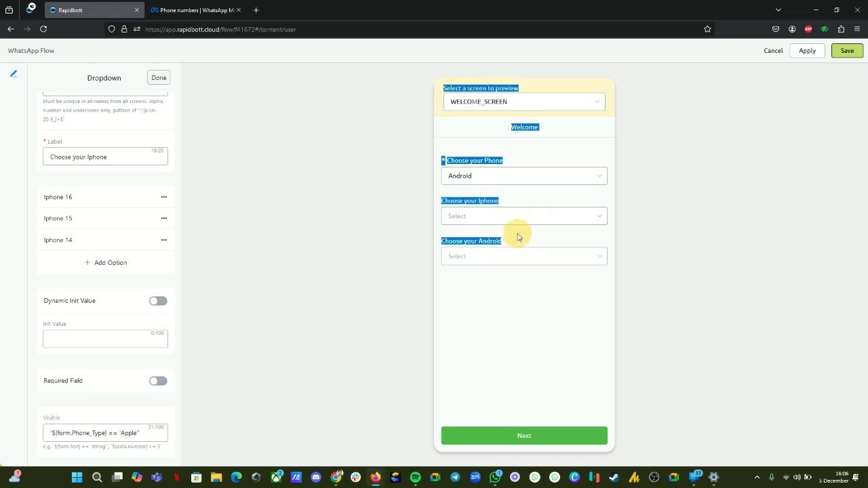
click(518, 236)
Open Choose your Android and inspect its ${form.Phone_Type} == 'Android' visibility condition.
click(159, 78)
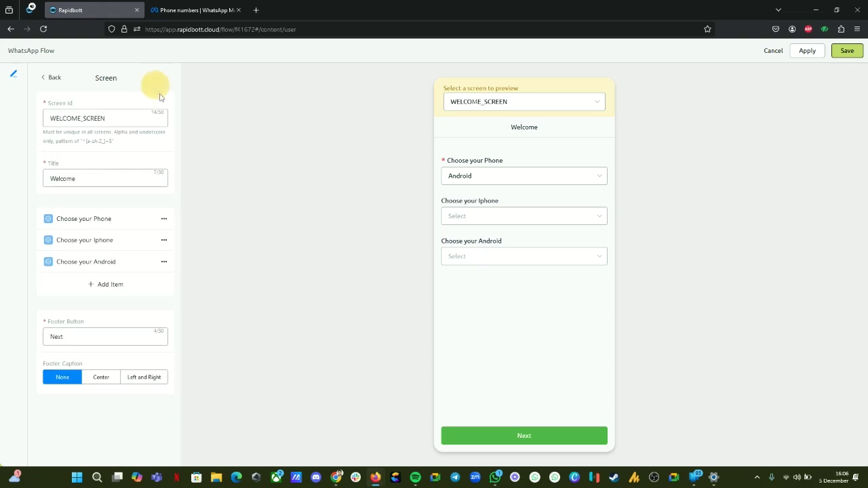
click(81, 261)
scroll(67, 424, down, 1)
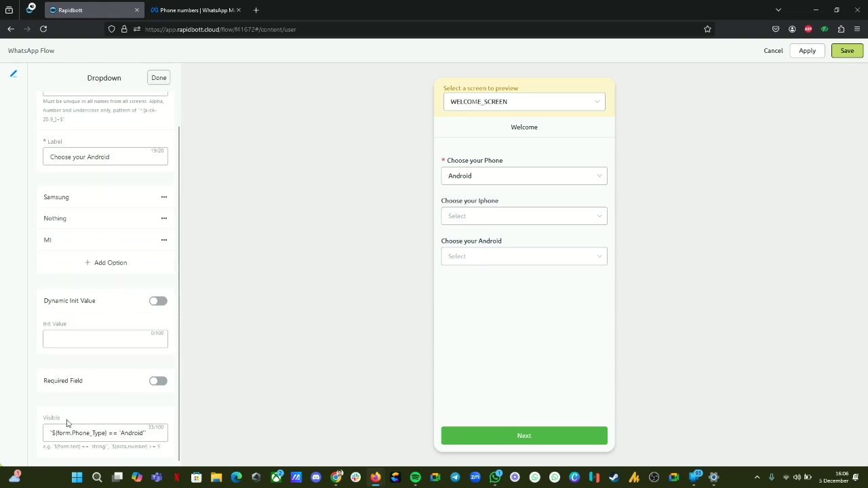
click(59, 434)
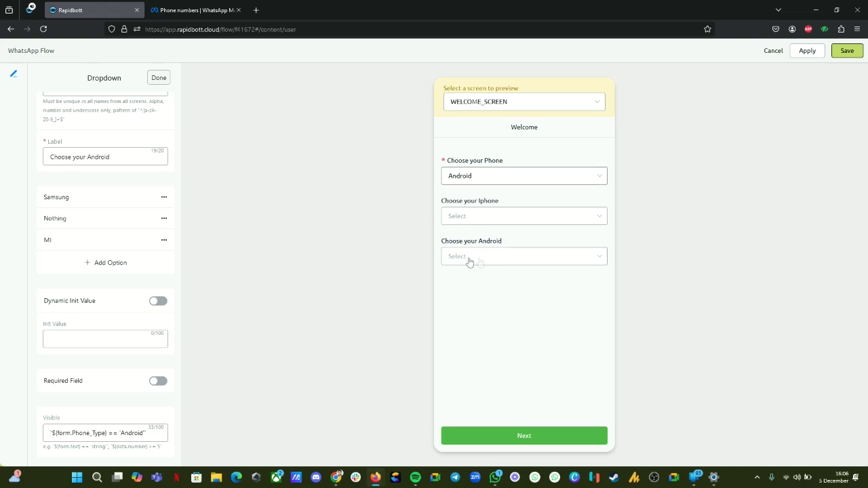
drag(442, 241, 519, 244)
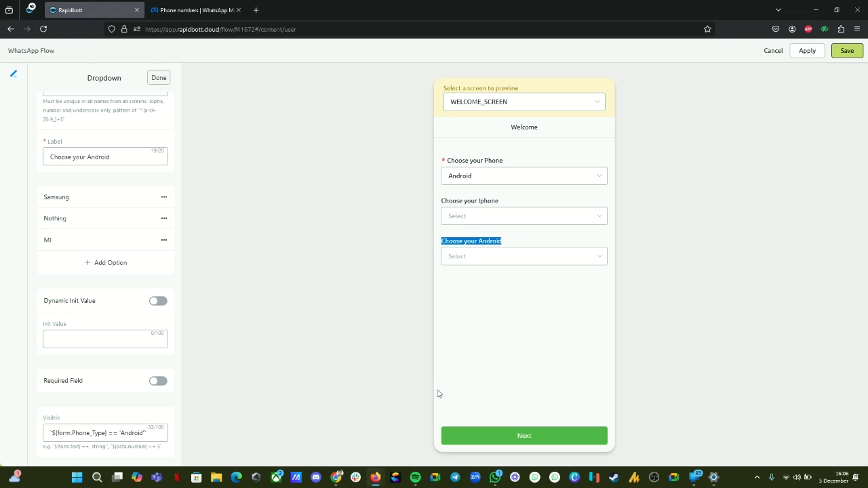
scroll(85, 279, up, 1)
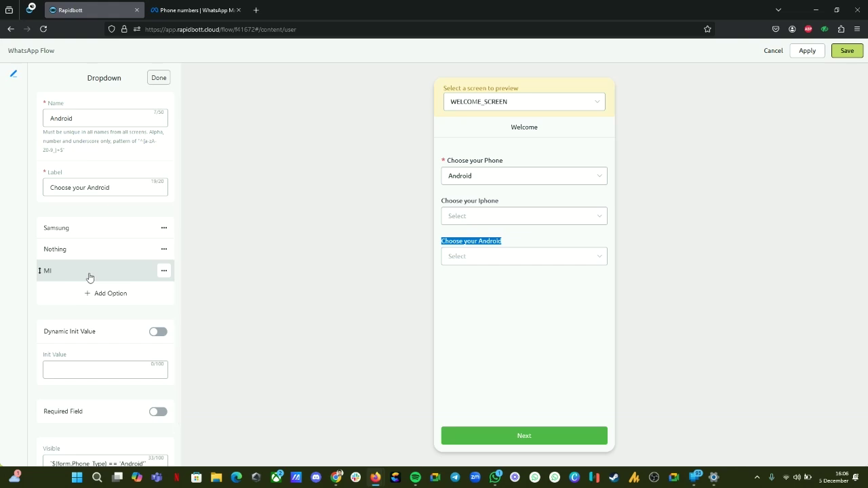
scroll(93, 365, down, 1)
click(63, 435)
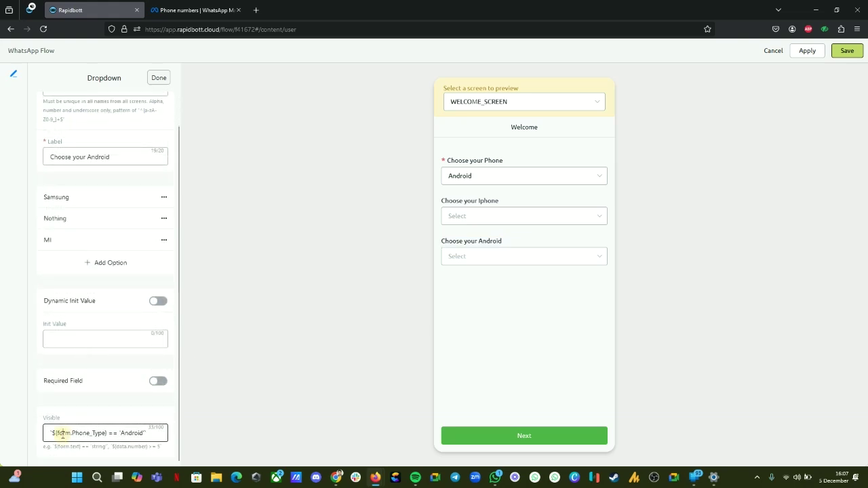
double_click(62, 435)
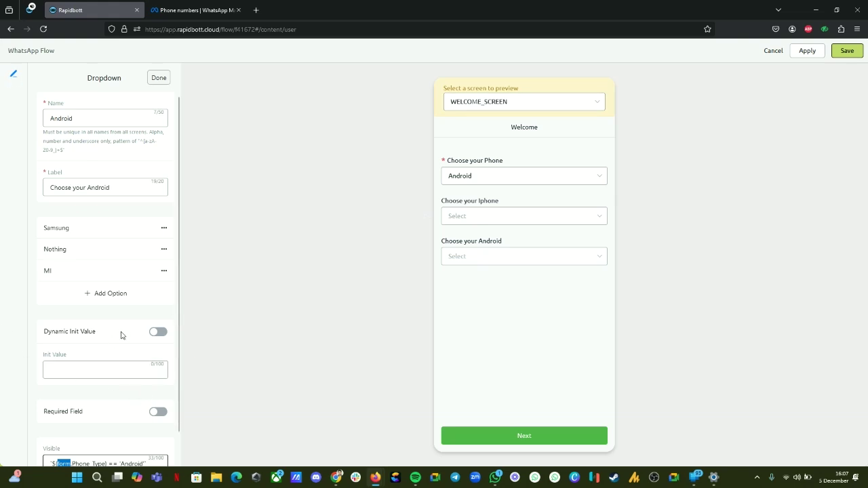
scroll(124, 339, down, 1)
scroll(126, 345, up, 1)
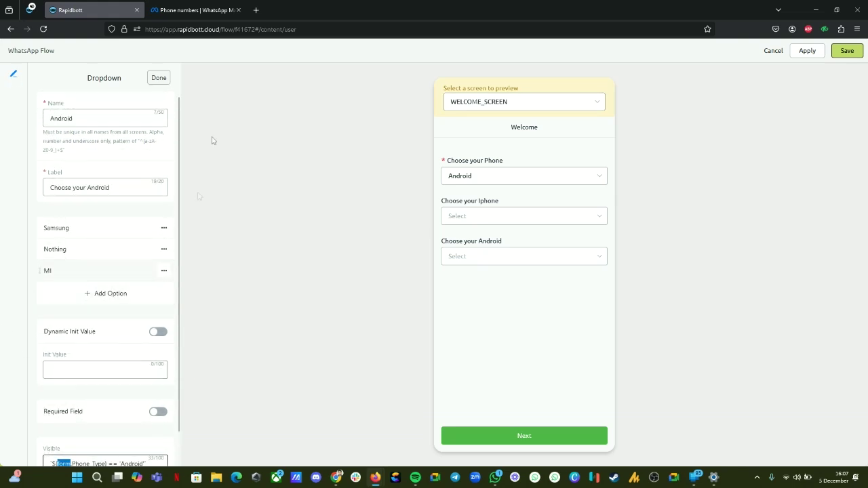
Preview os_version, then open the os_version screen's settings from the screen list.
click(500, 102)
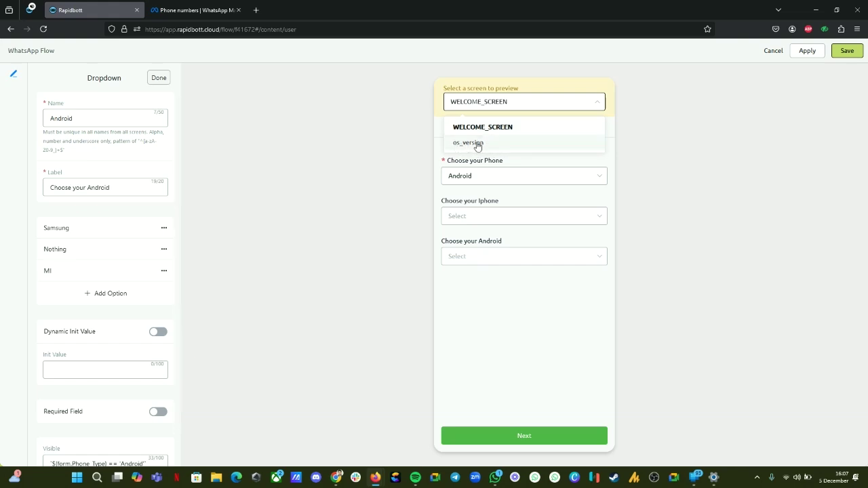
click(469, 144)
click(163, 80)
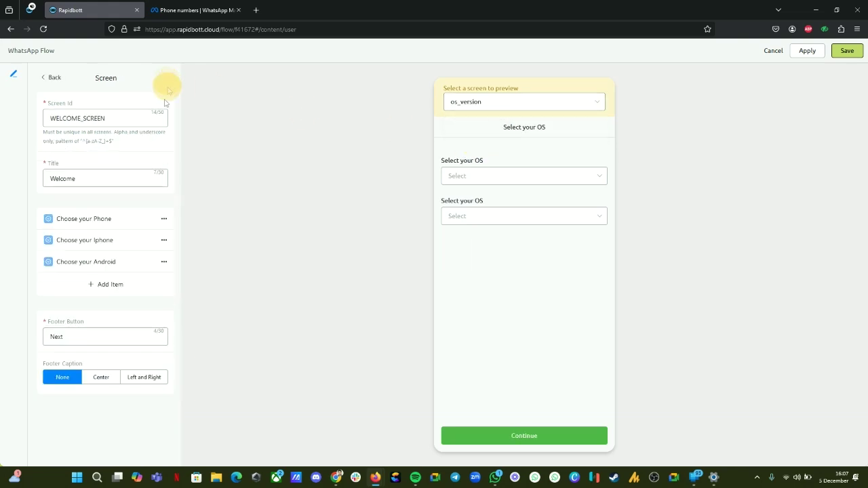
click(45, 78)
click(99, 130)
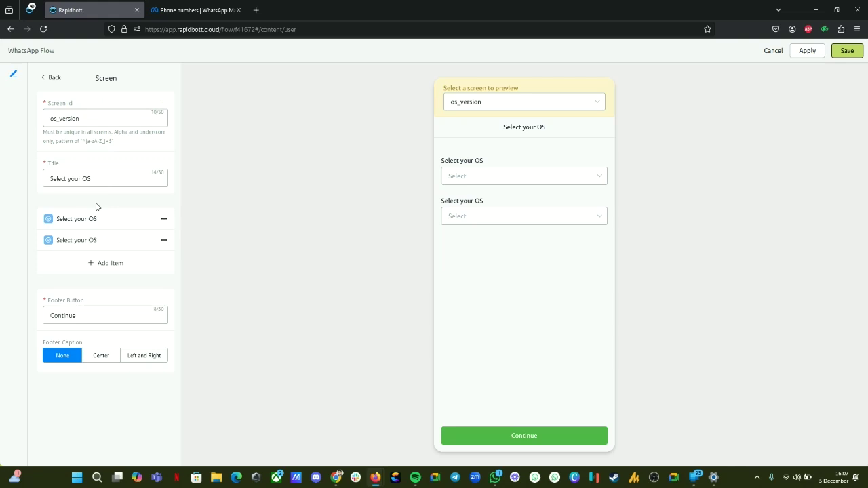
drag(53, 178, 362, 180)
double_click(514, 128)
Review the Android version dropdown's ${data.Phone_Type} == 'Android' condition and finish with Done.
click(97, 219)
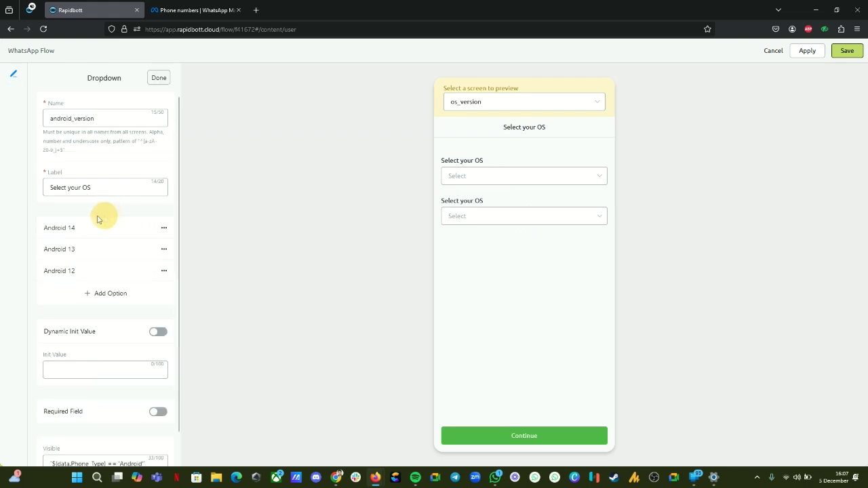
click(481, 176)
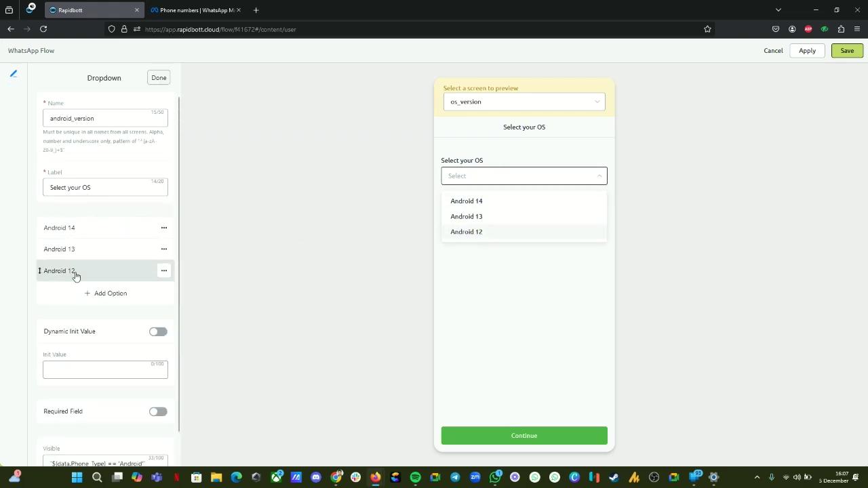
scroll(76, 274, down, 1)
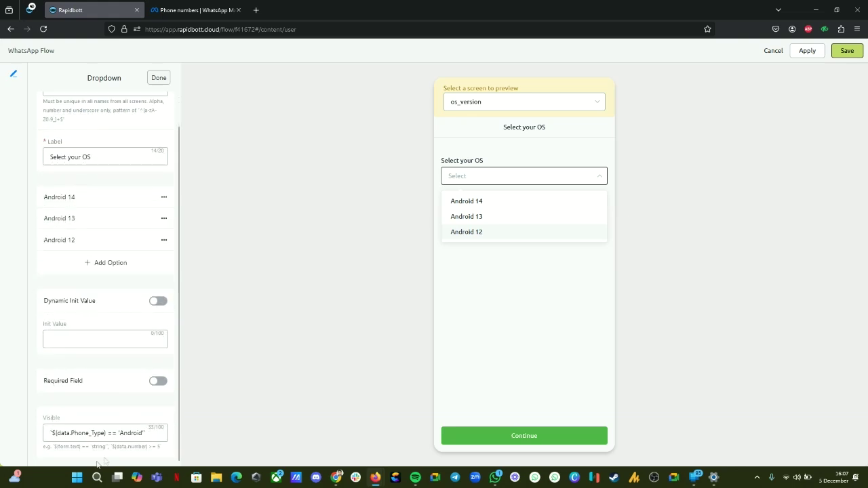
double_click(63, 434)
triple_click(86, 434)
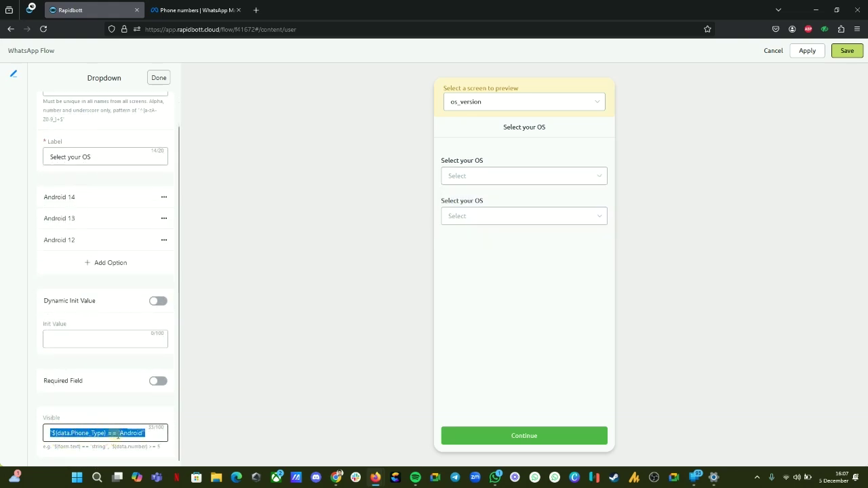
click(139, 433)
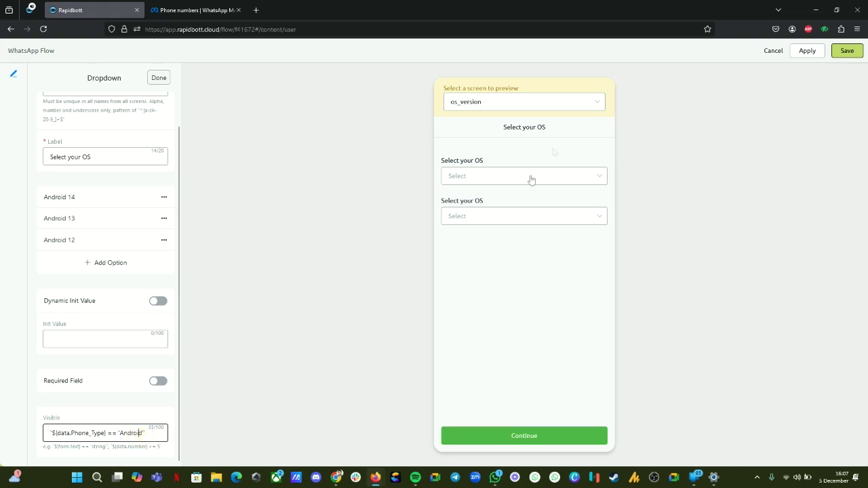
drag(428, 155, 502, 180)
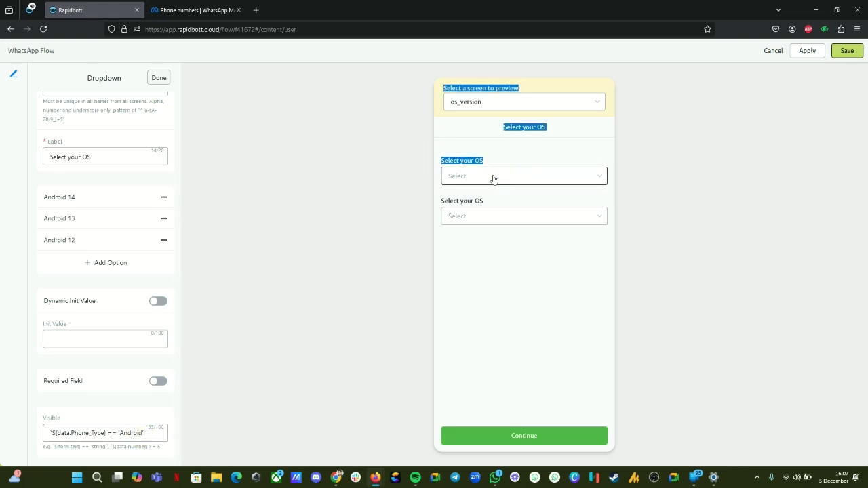
double_click(65, 433)
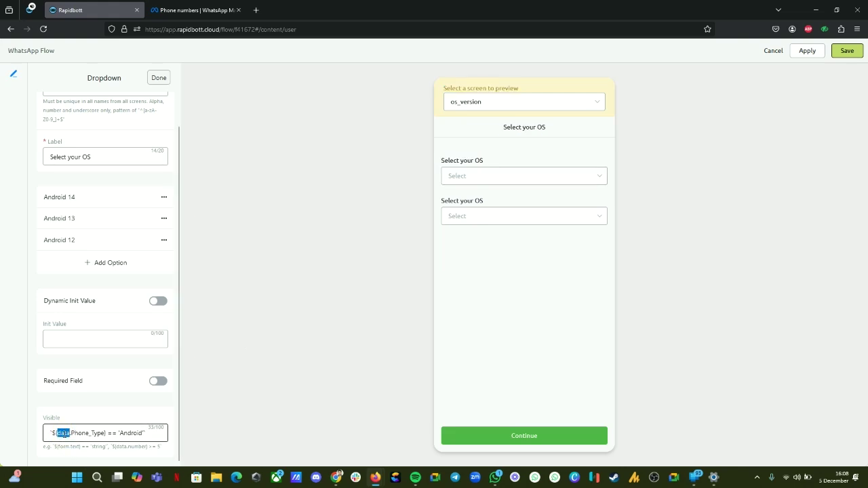
click(62, 434)
double_click(64, 437)
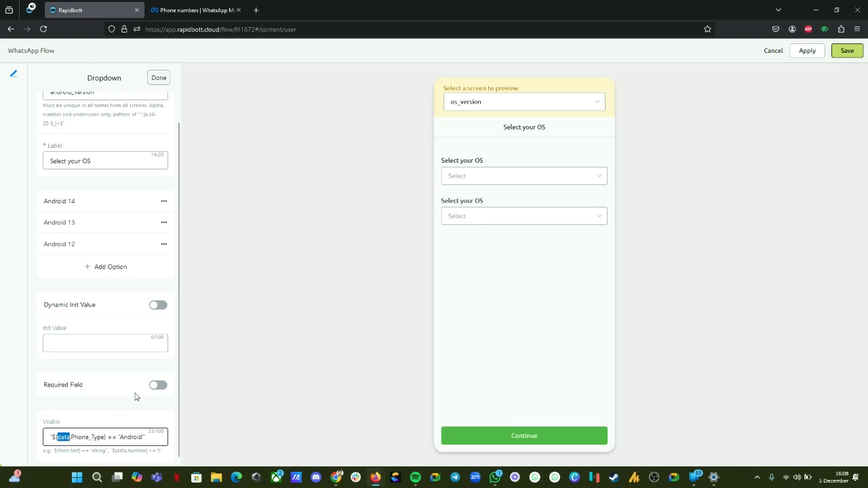
scroll(162, 396, up, 1)
click(163, 81)
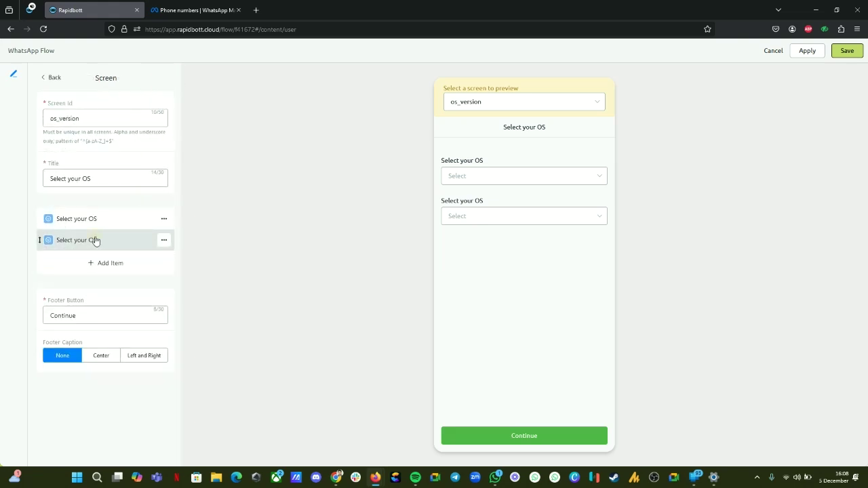
Check the iOS version dropdown's Visible condition requiring Phone_Type == 'Apple'.
click(95, 240)
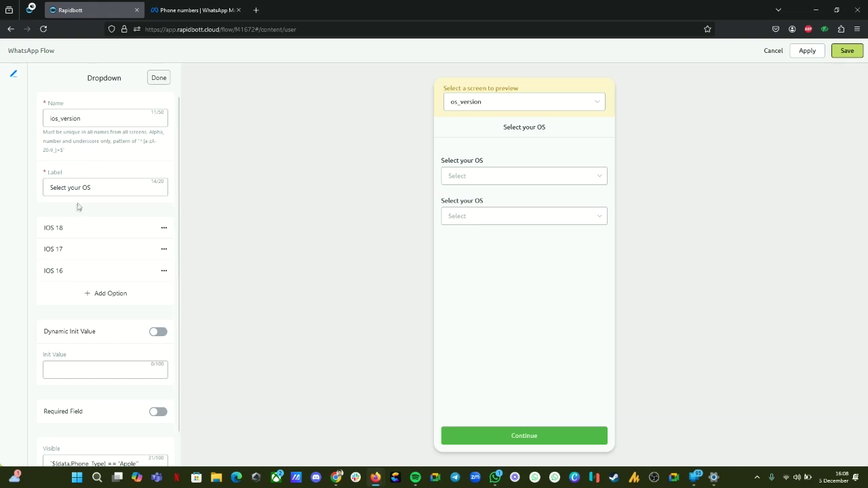
scroll(82, 206, down, 1)
double_click(87, 433)
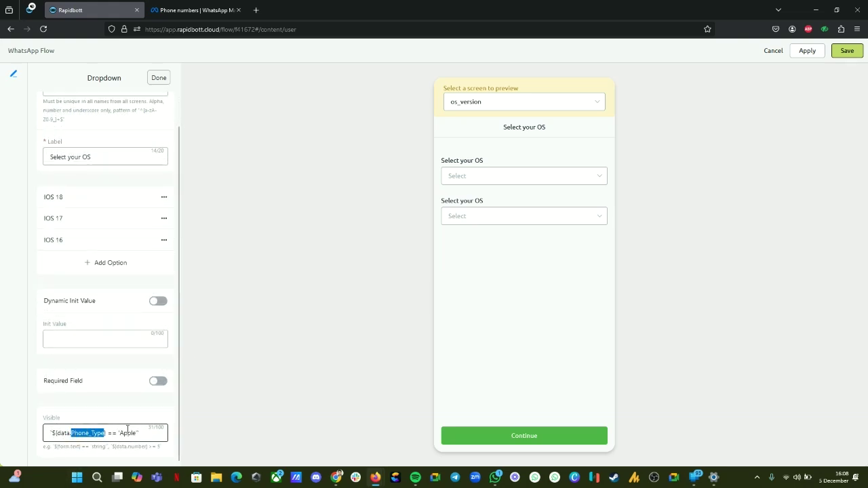
scroll(152, 279, up, 1)
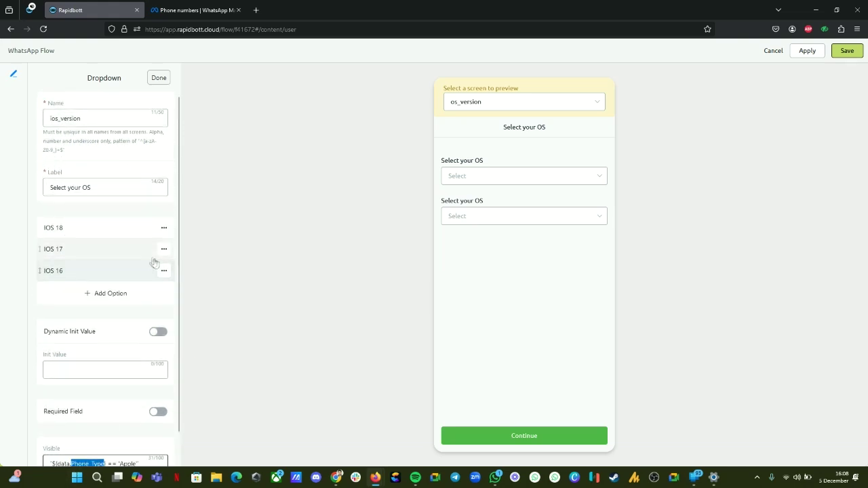
click(162, 78)
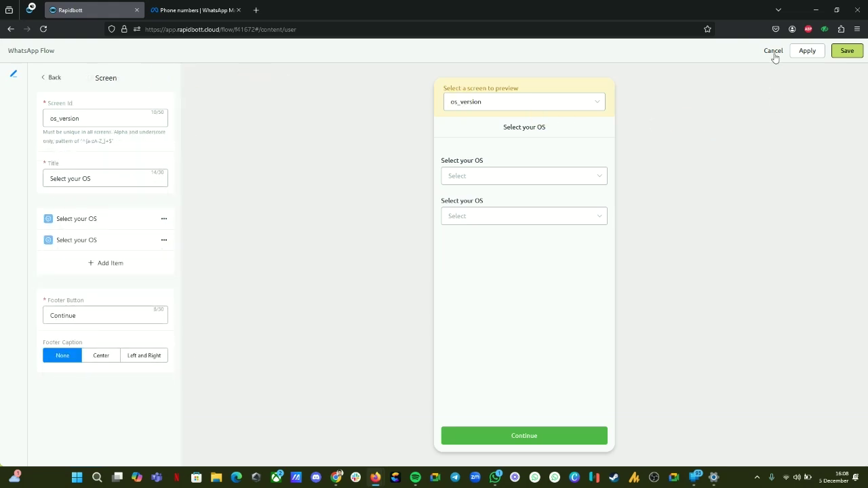
Recheck a Select your OS dropdown's condition, then exit the editor without saving.
click(61, 228)
scroll(68, 418, down, 1)
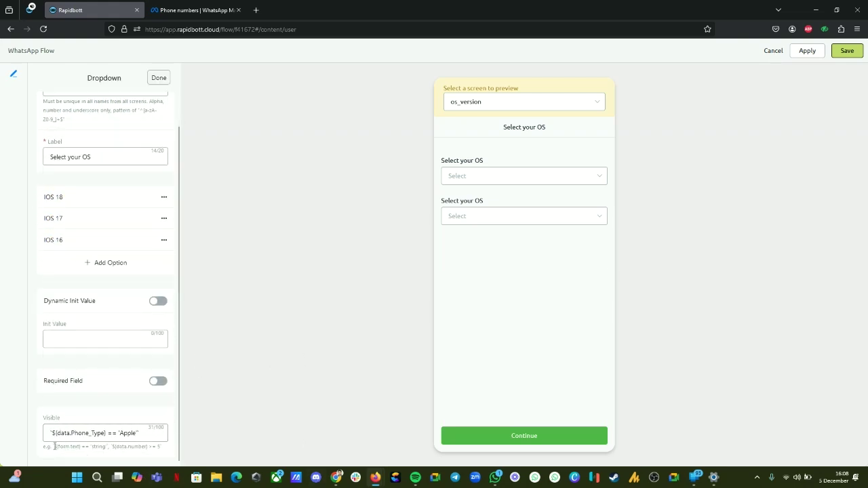
drag(56, 446, 170, 451)
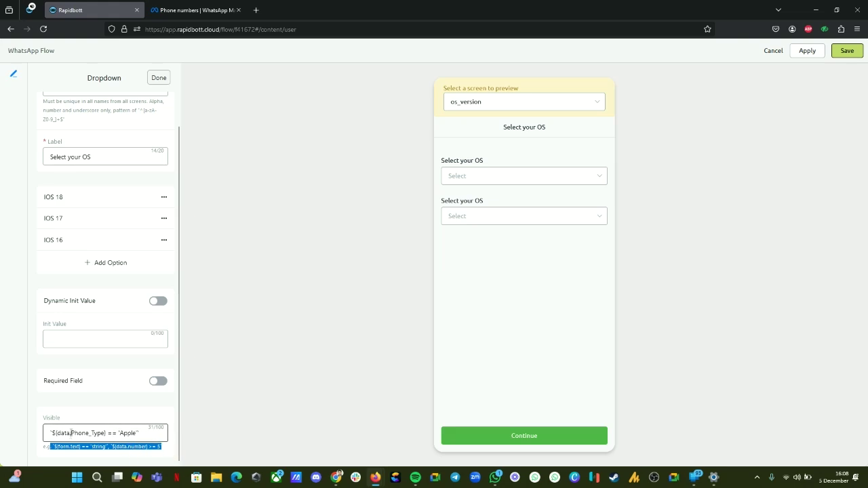
double_click(85, 432)
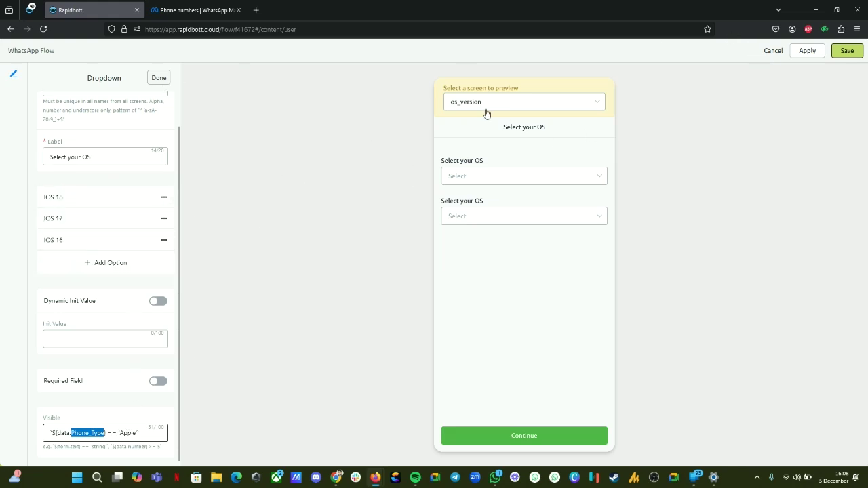
click(773, 51)
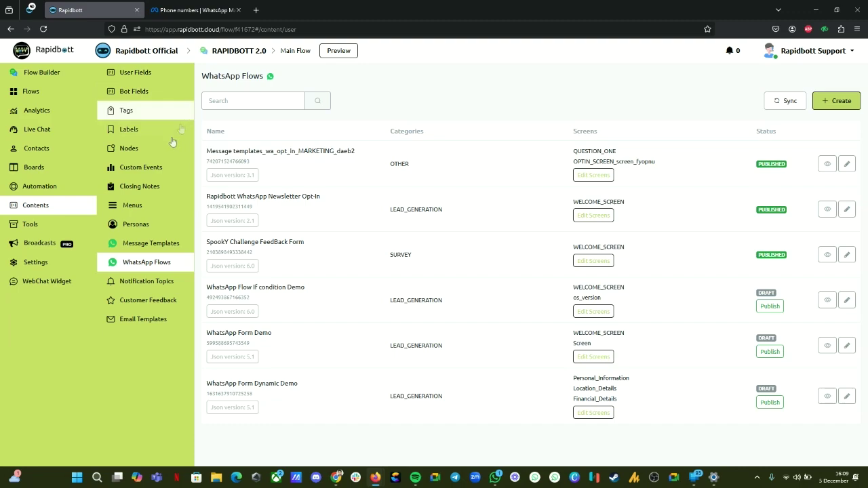
Add a (WhatsApp Cloud) WhatsApp Flow item to Send Message #1 and open its editor.
key(alt+Left)
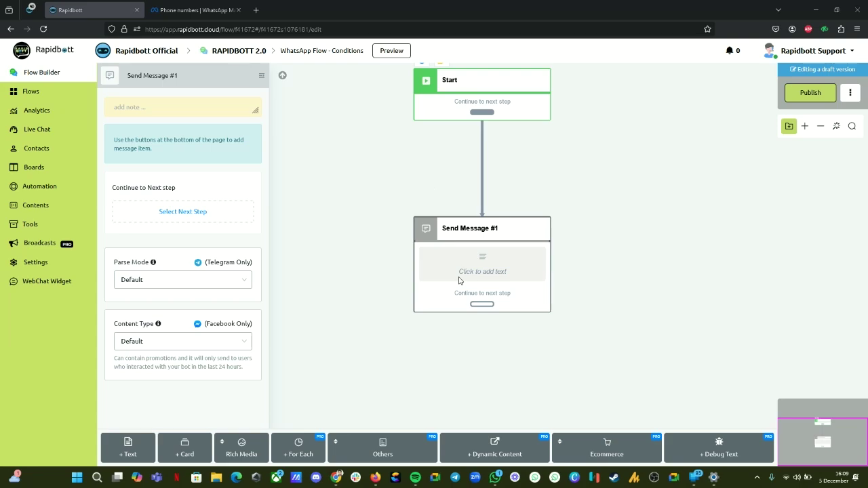
click(505, 288)
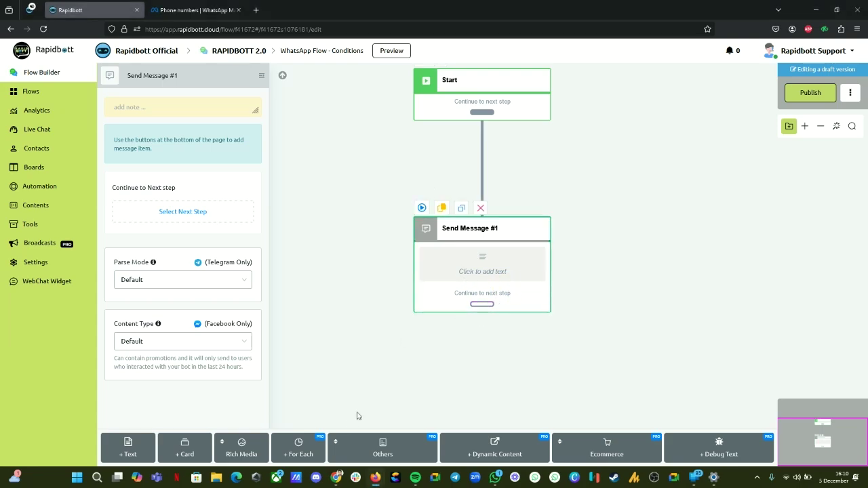
click(401, 460)
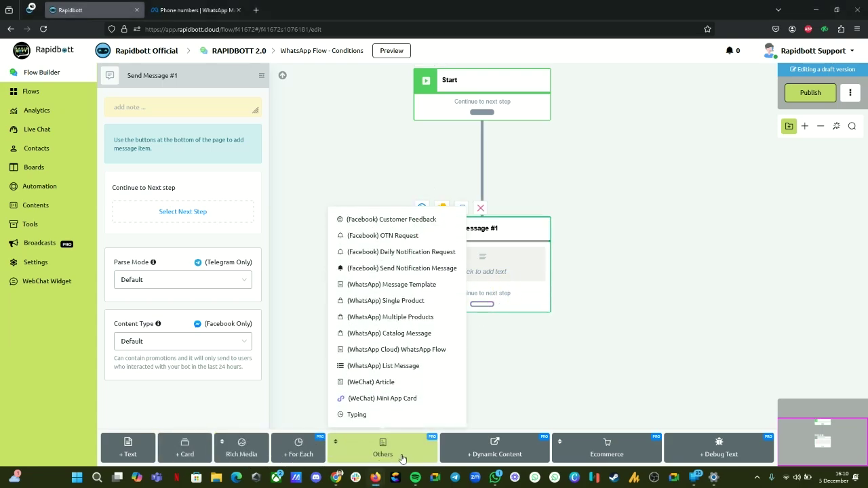
click(424, 350)
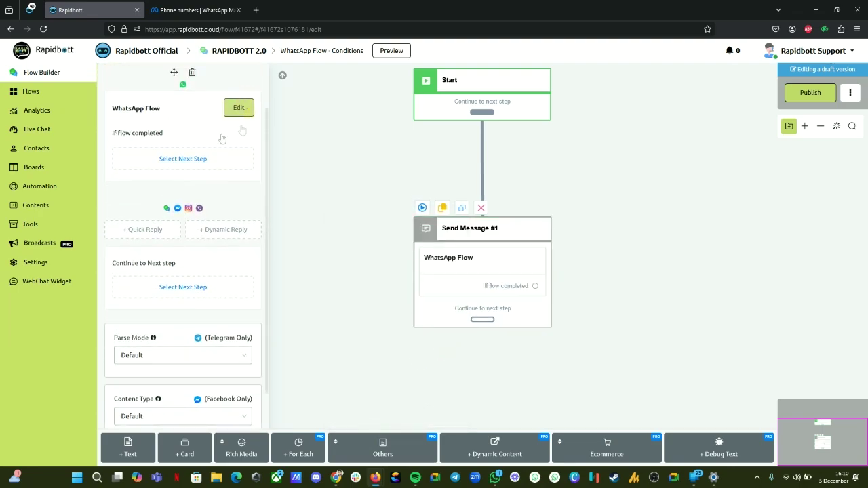
click(244, 107)
click(280, 148)
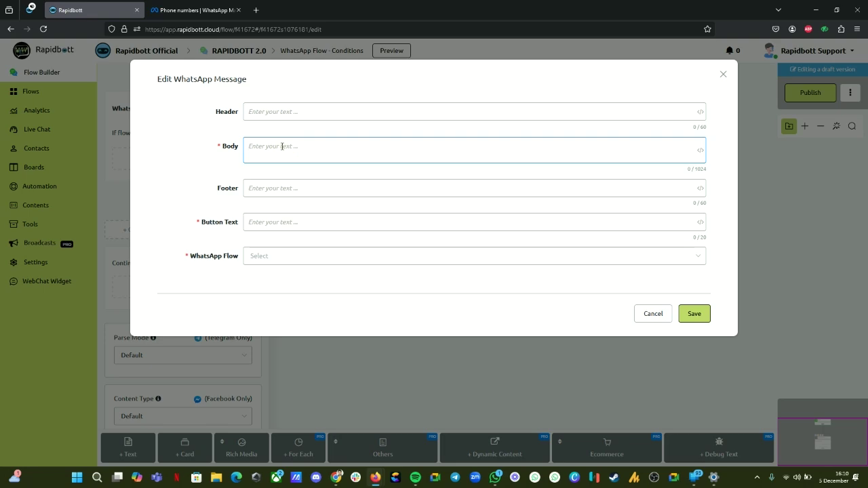
Set body TEST DEMO, button Open Now, flow If condition Demo, payload saved to json.
text(TEST DEMO)
click(274, 222)
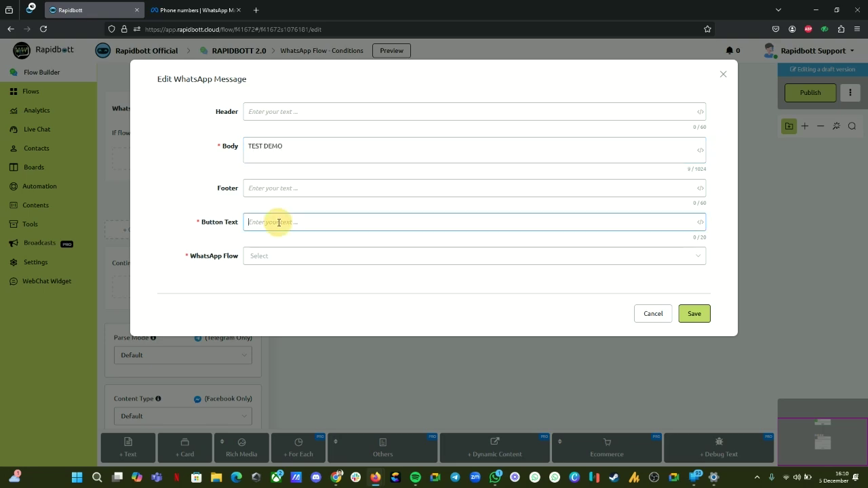
text(Open Now)
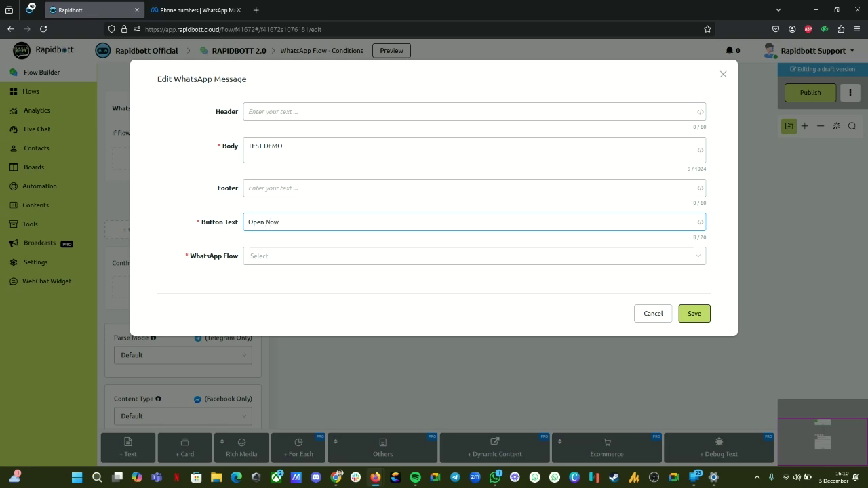
click(276, 256)
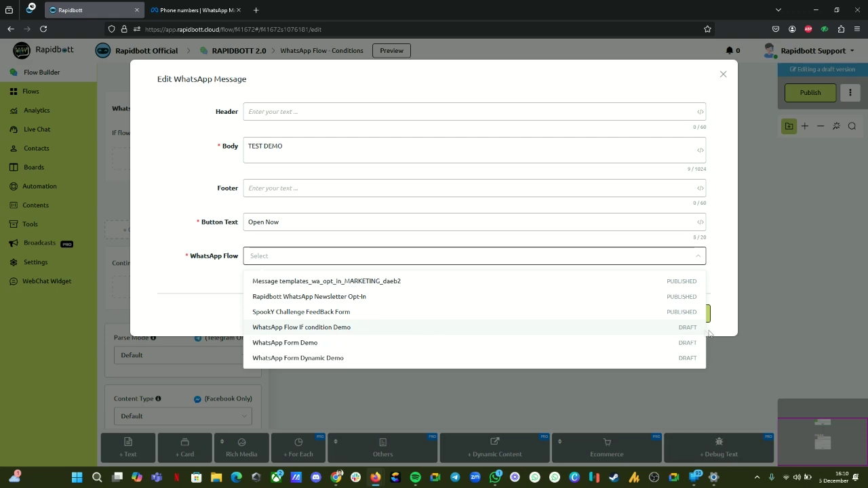
click(307, 330)
mouse_move(268, 332)
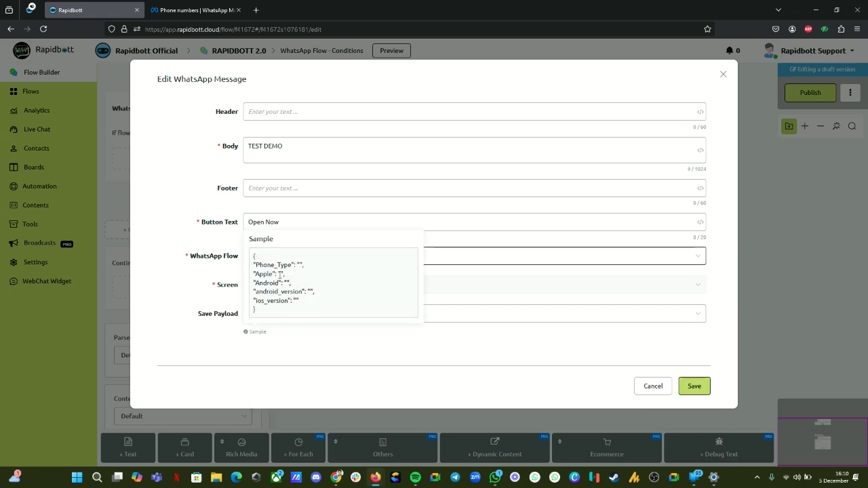
click(281, 314)
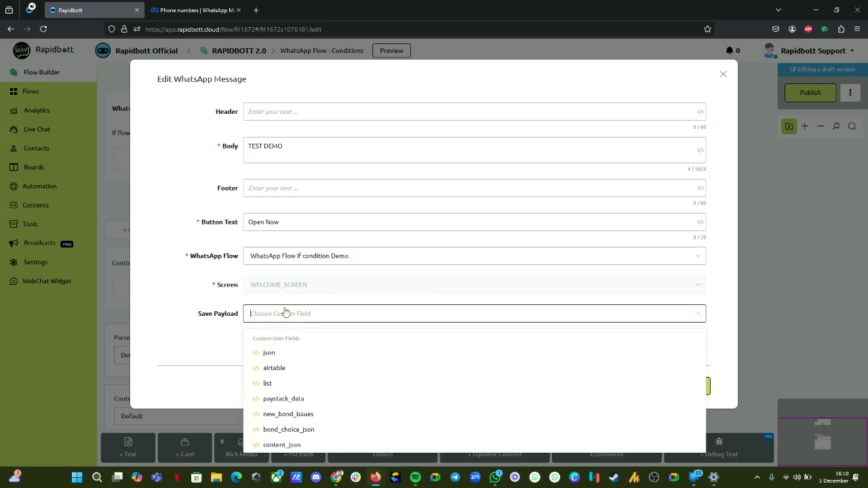
click(269, 353)
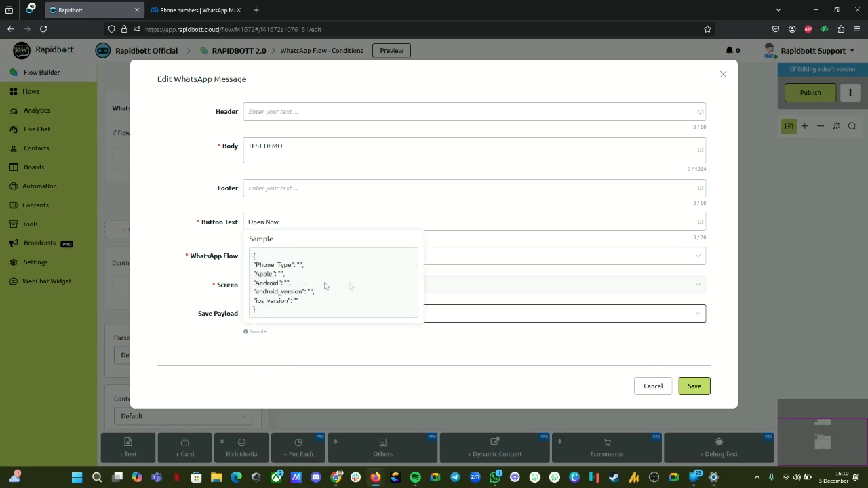
click(694, 386)
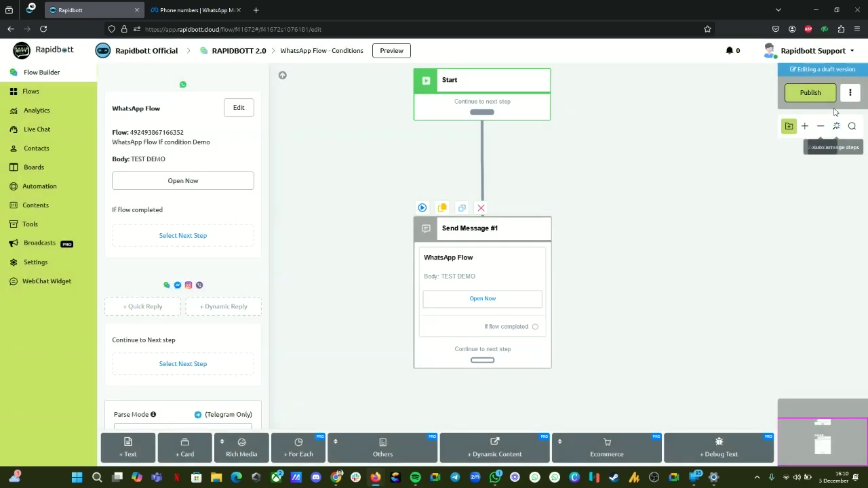
Add a Send Message node after the 'If flow completed' branch.
drag(616, 331, 471, 299)
drag(371, 295, 497, 222)
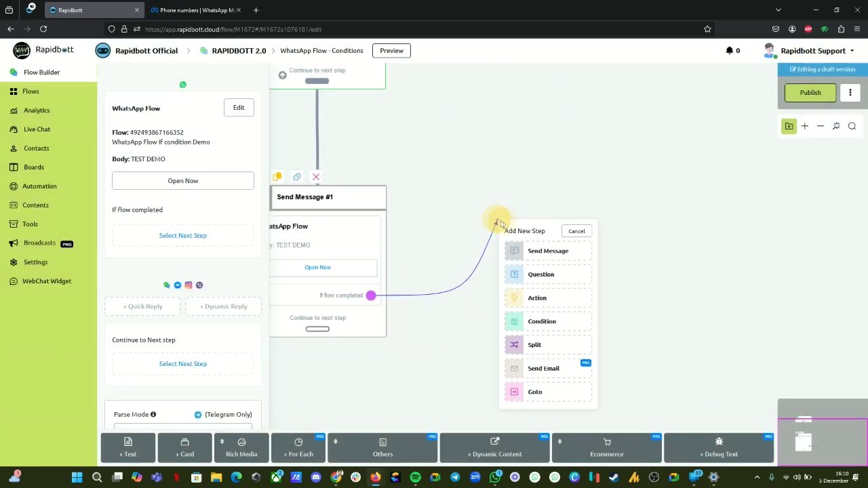
click(520, 249)
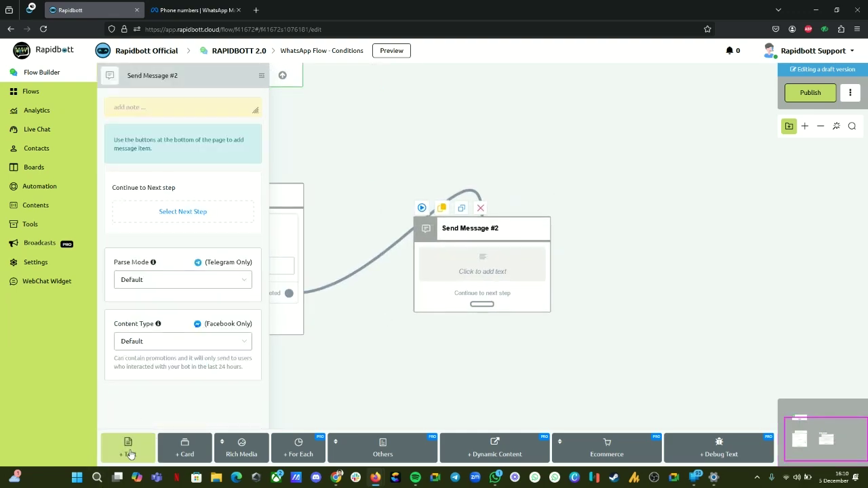
Give the new message the text 'Form Submitted' and publish the bot flow.
click(128, 448)
click(196, 110)
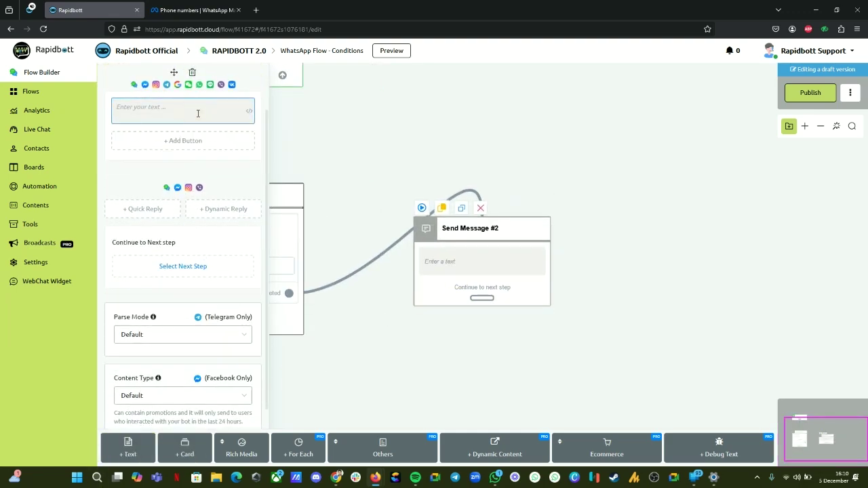
text(Form Submitted)
click(698, 175)
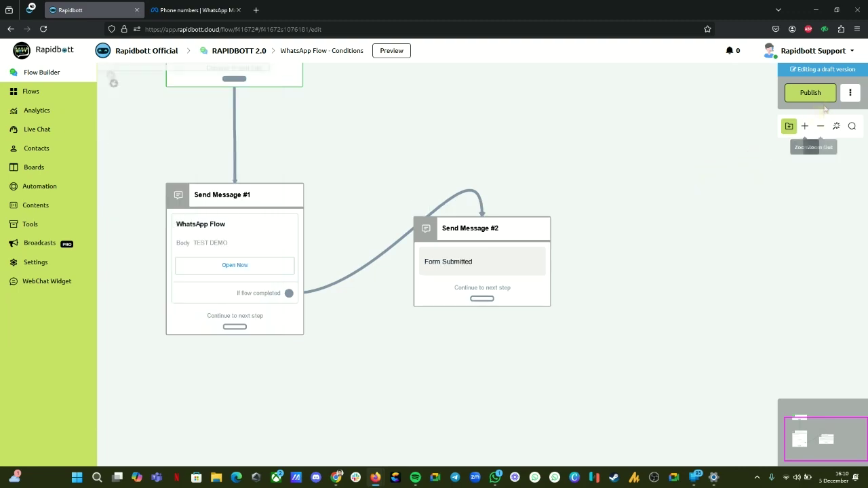
click(807, 93)
scroll(281, 203, down, 1)
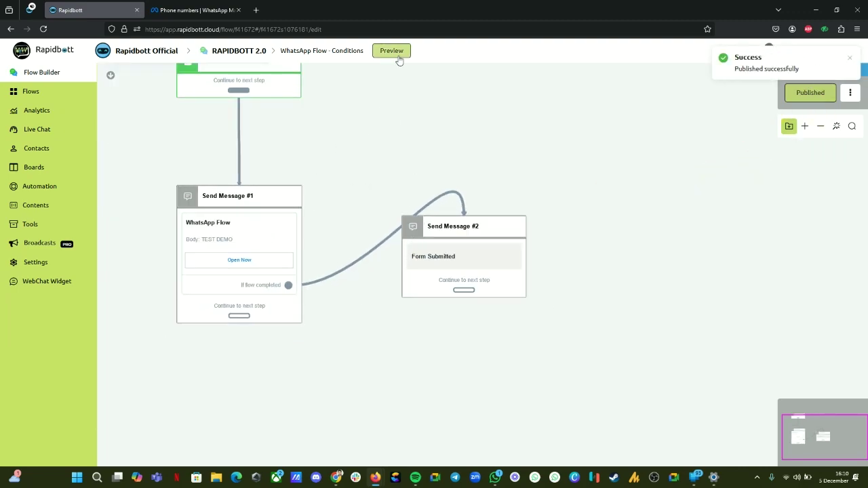
Start testing the flow on the phone and choose Apple with Iphone 16.
click(818, 13)
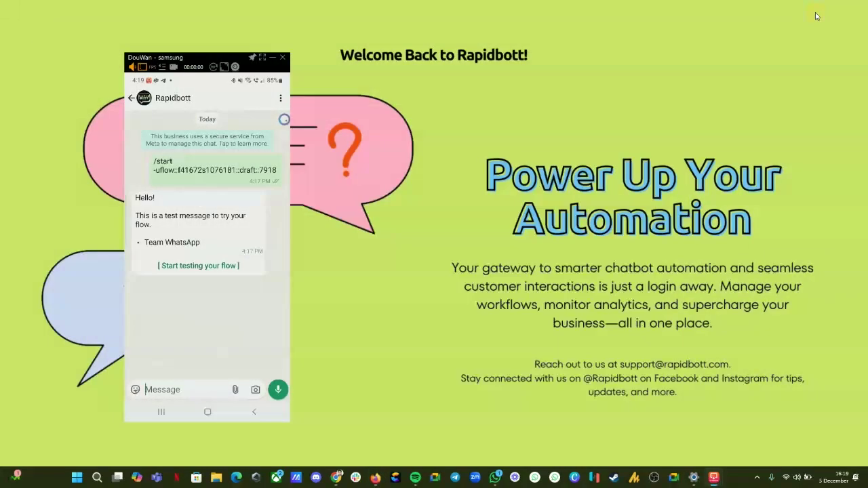
click(196, 267)
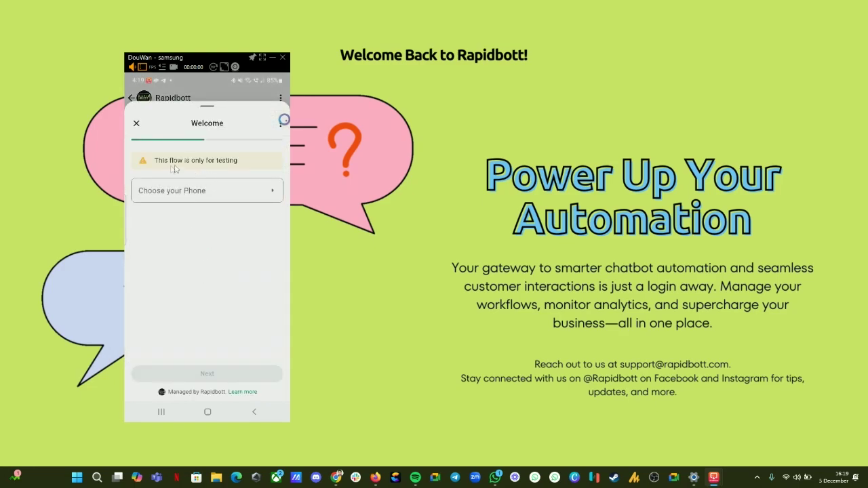
click(179, 199)
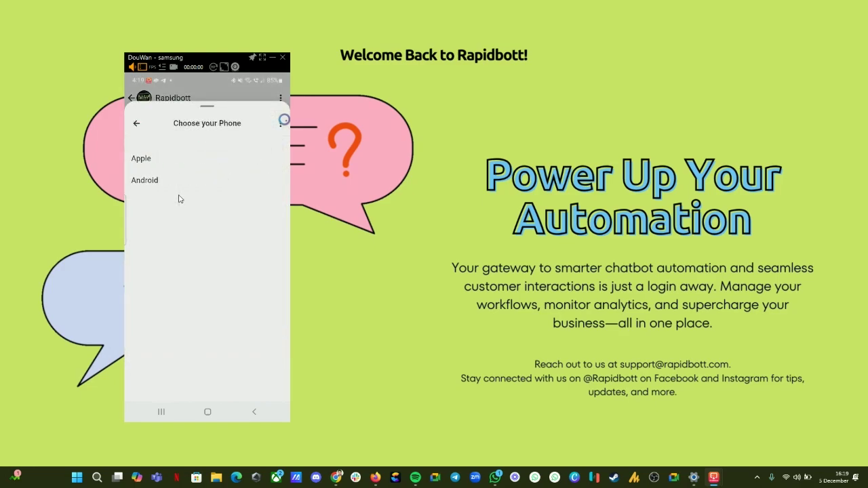
click(144, 163)
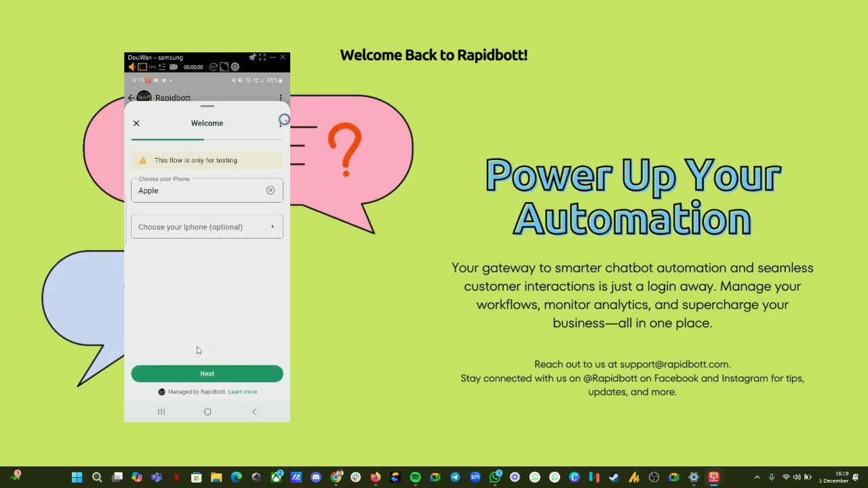
click(180, 230)
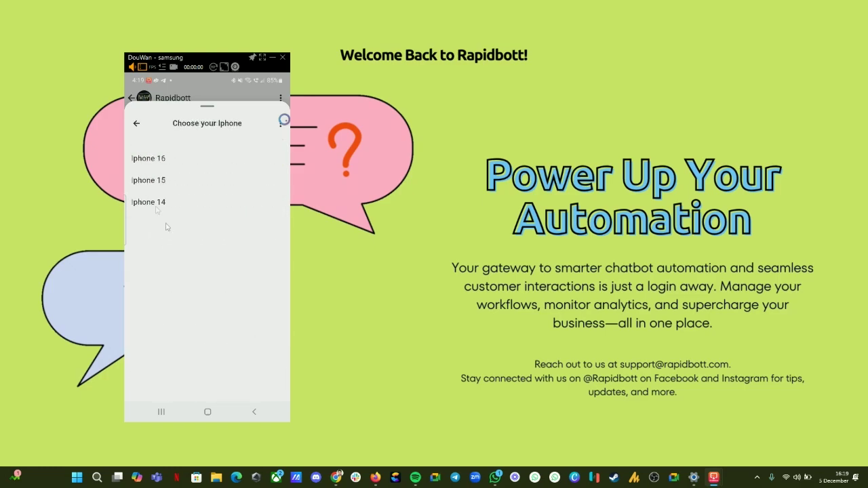
click(160, 160)
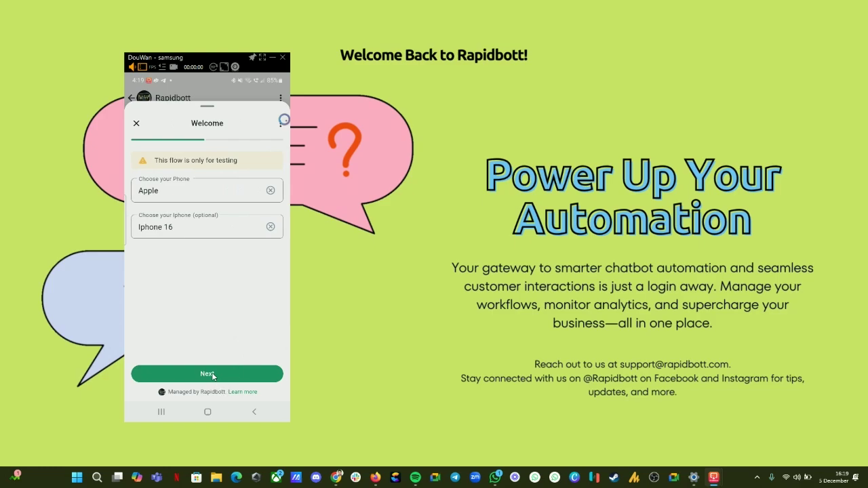
Preview the iOS version list on the OS page, then return to Welcome.
click(213, 375)
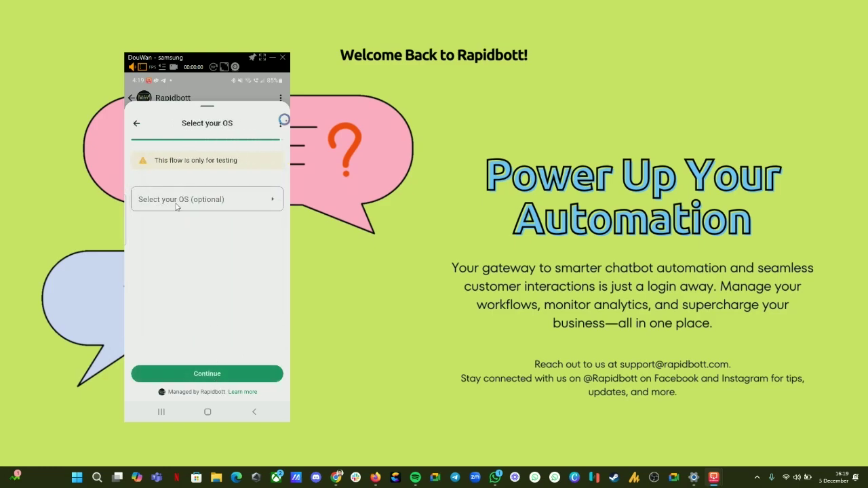
click(206, 205)
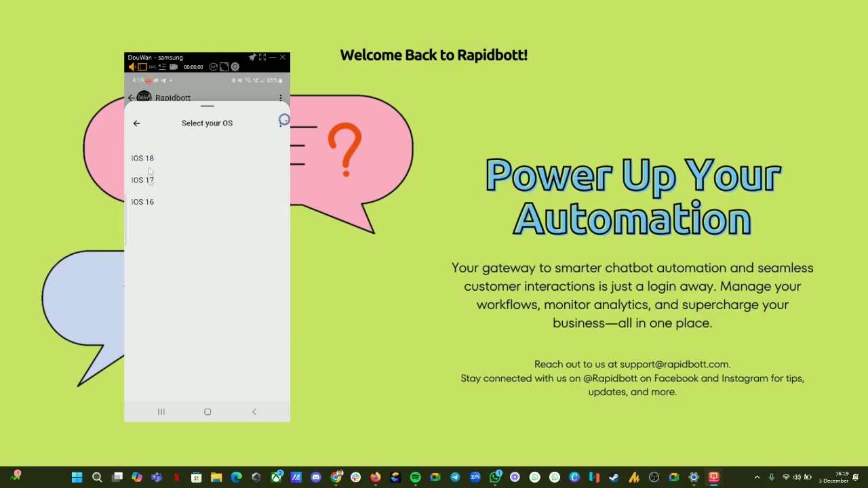
click(137, 125)
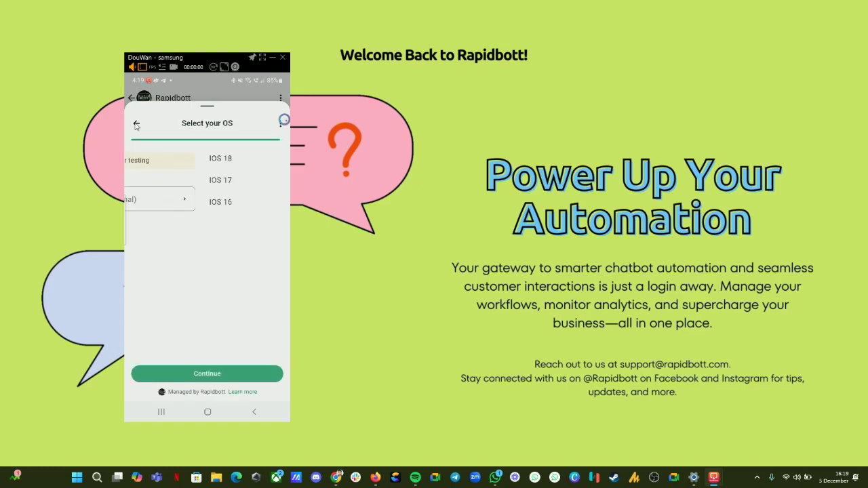
click(137, 125)
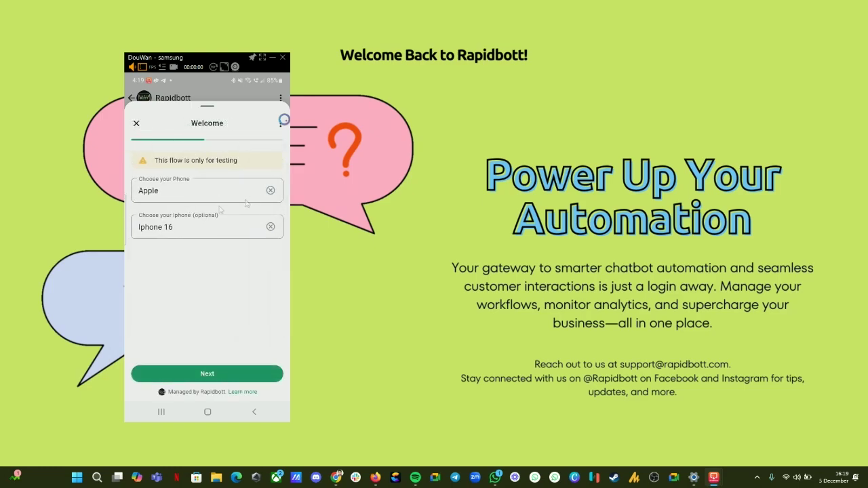
Change the answers to Android and Samsung, then open the Android version list.
click(270, 191)
click(180, 196)
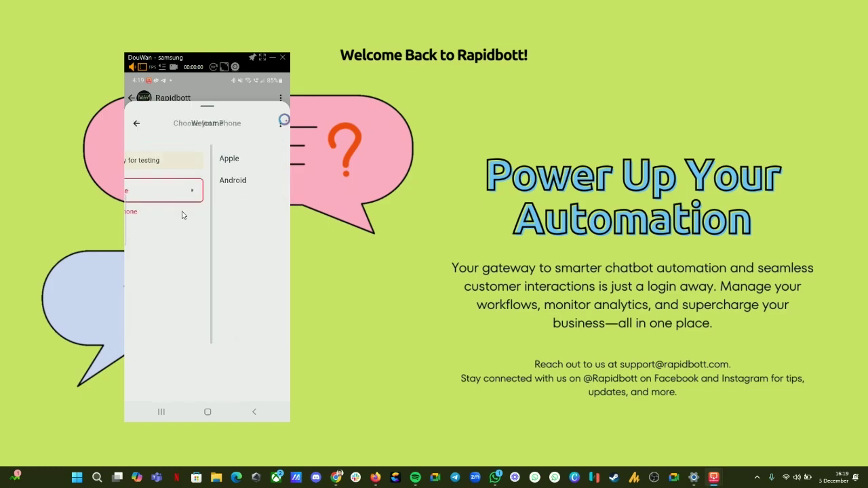
click(156, 179)
click(202, 237)
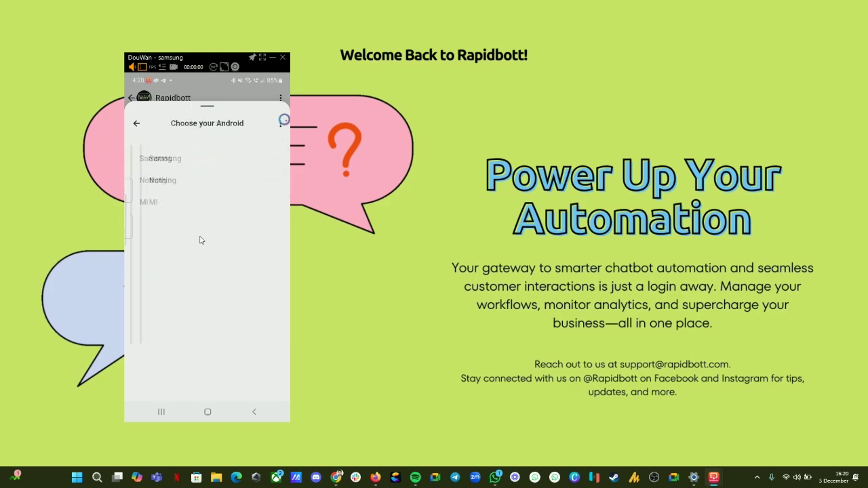
click(156, 159)
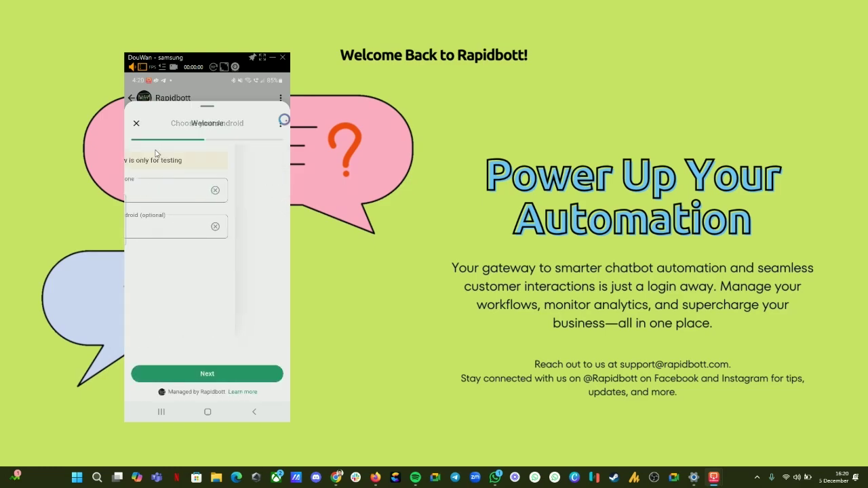
click(198, 374)
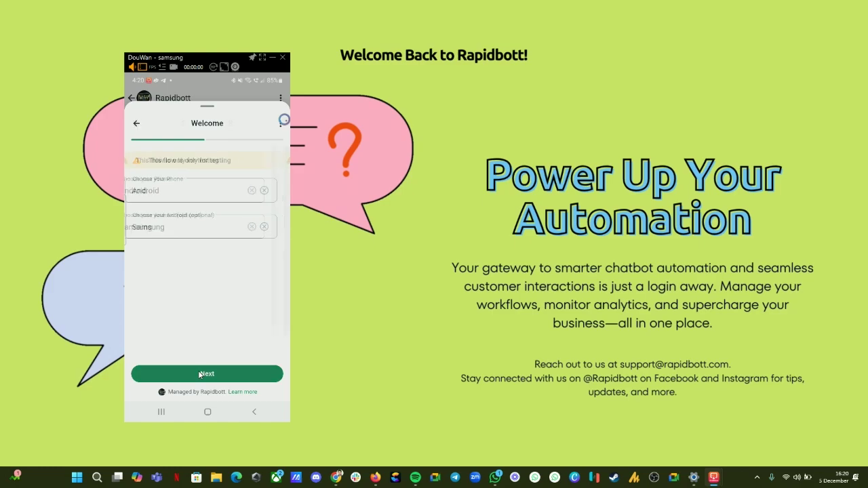
click(174, 194)
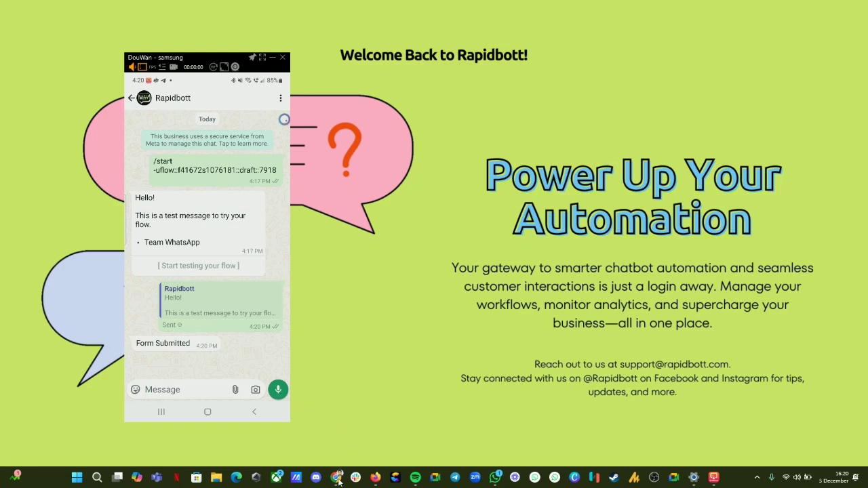
Return to the Rapidbott flow builder and bring the Start node into view.
click(375, 478)
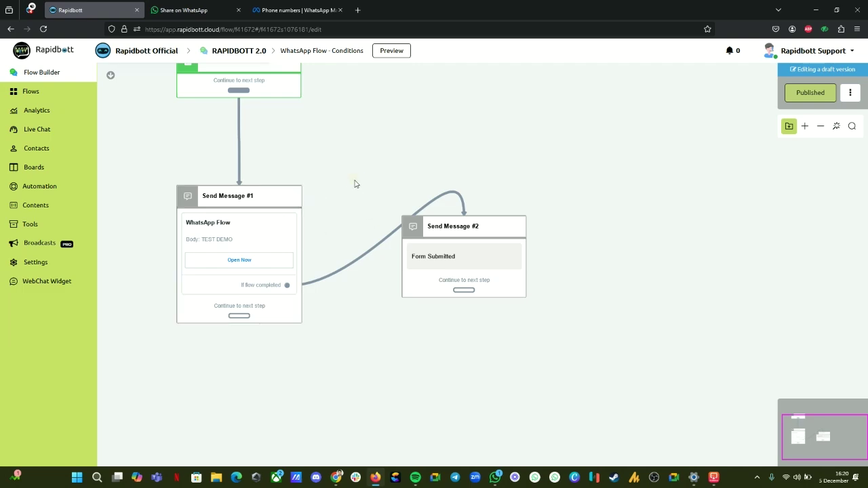
drag(355, 182, 357, 217)
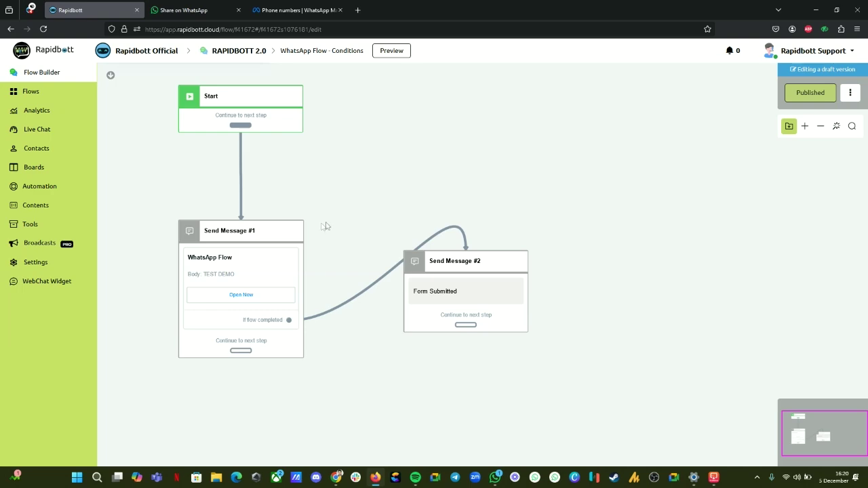